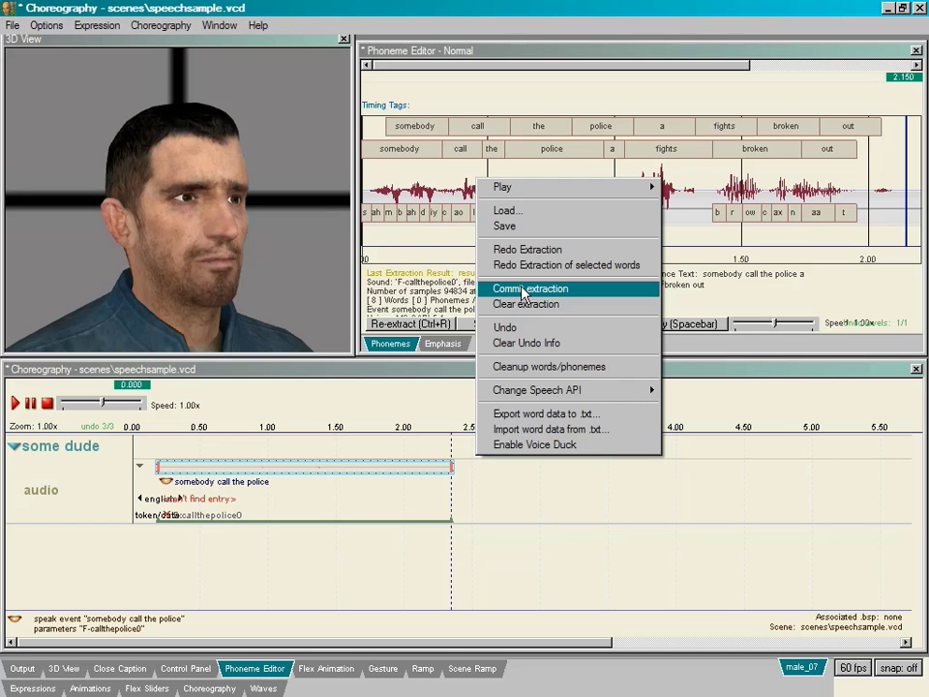
# Step: Commit the phoneme extraction for the speech clip and play the sentence back
pyautogui.click(523, 288)
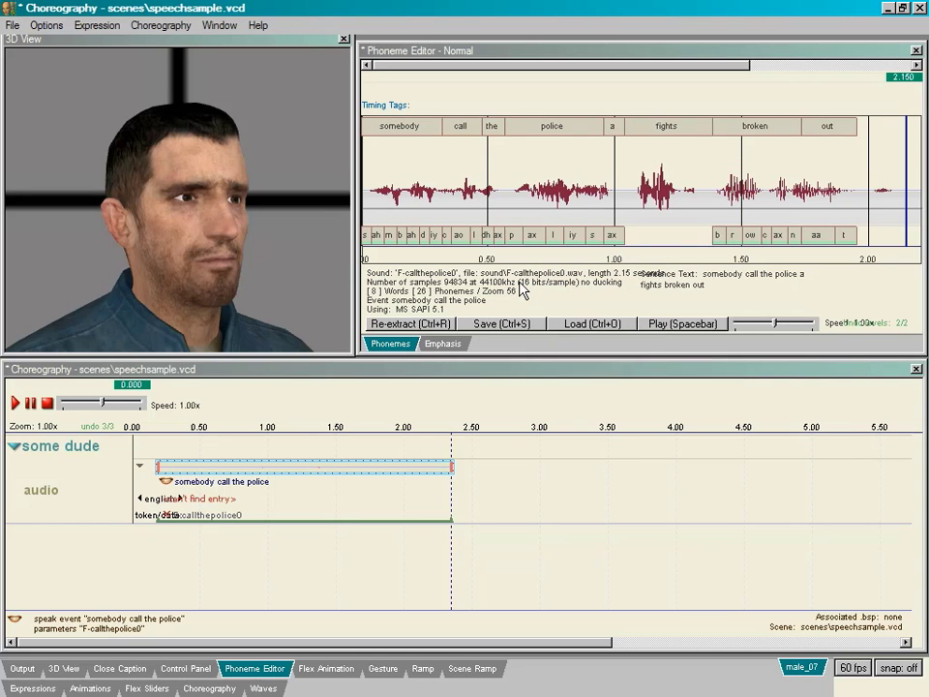
pyautogui.click(701, 332)
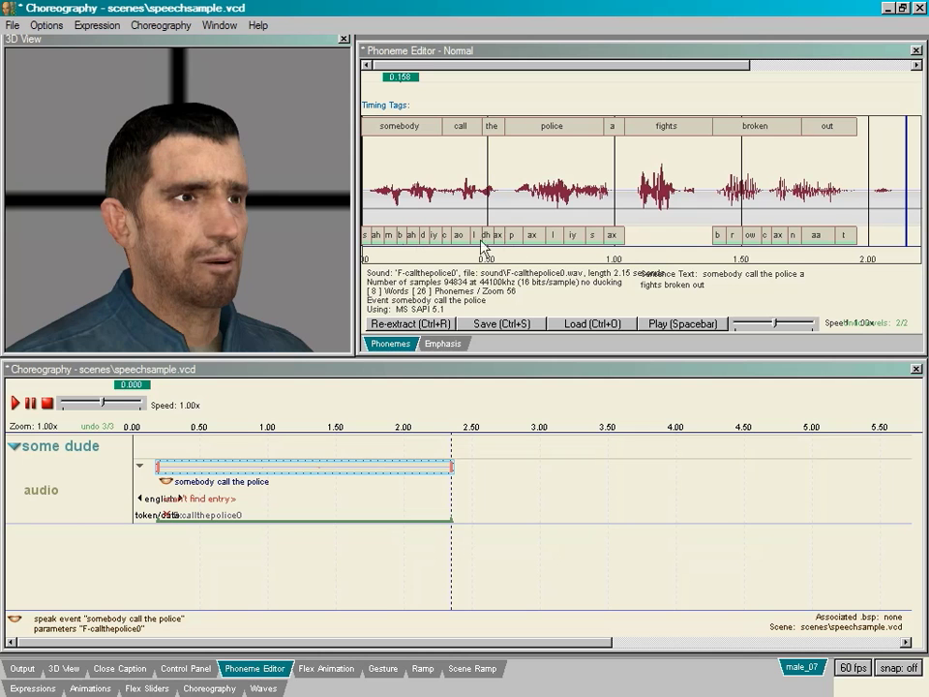
# Step: Retime the "m" phoneme in "somebody" to run from about 0.12 s to 0.16 s, and scrub over it to check
pyautogui.click(512, 235)
pyautogui.scroll(-2, 450, 215)
pyautogui.scroll(10, 450, 215)
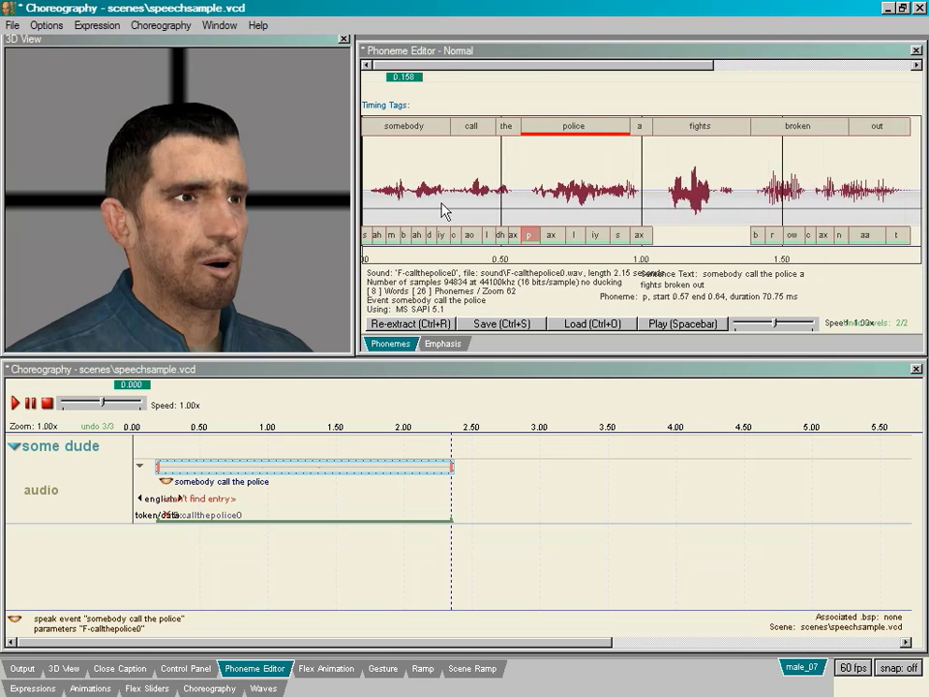
pyautogui.click(513, 255)
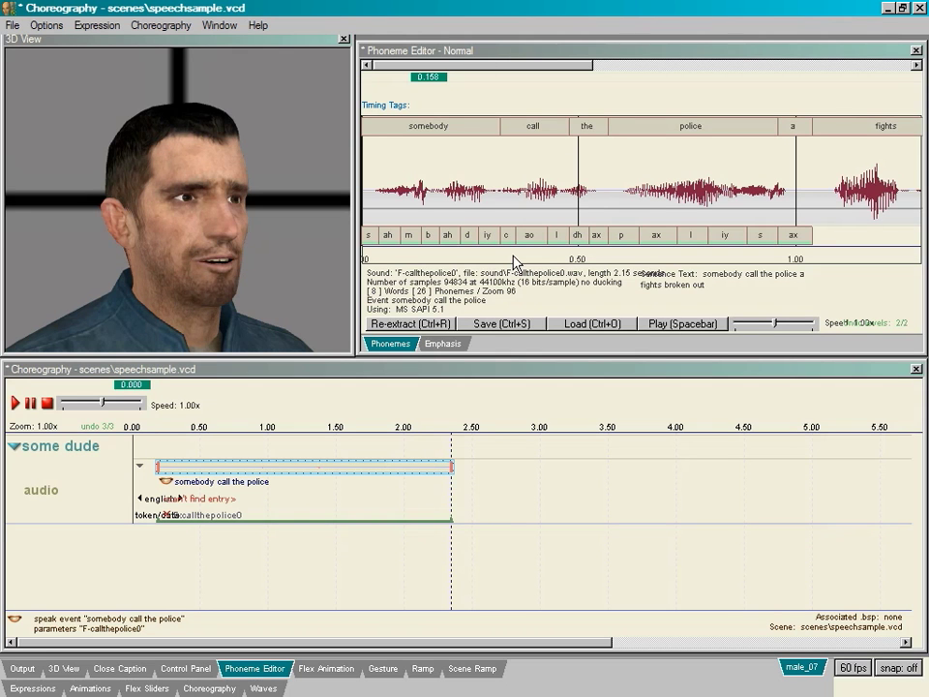
pyautogui.click(420, 242)
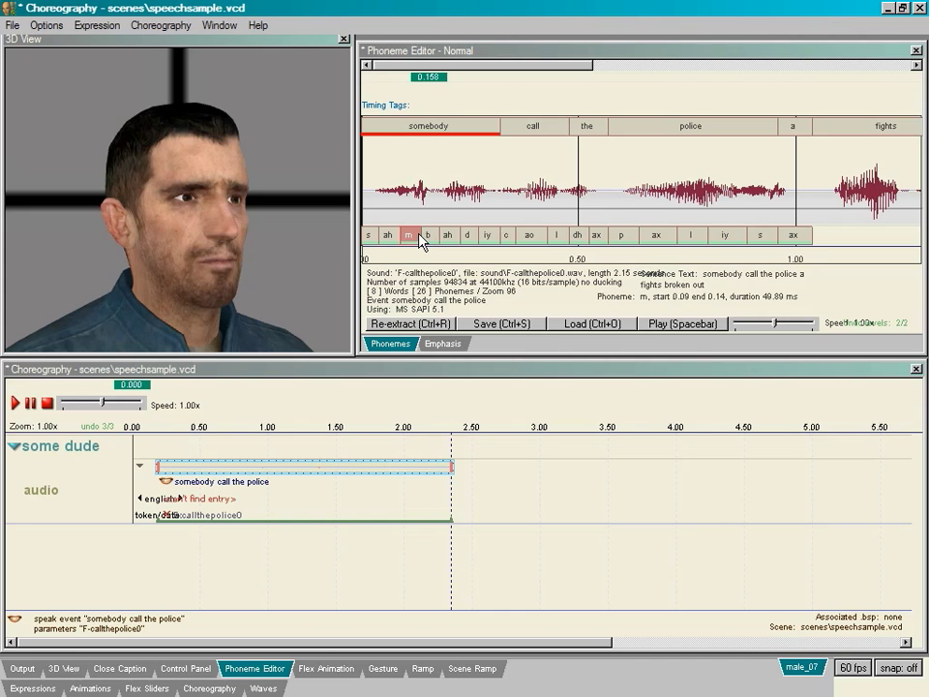
pyautogui.moveTo(420, 234); pyautogui.dragTo(431, 233)
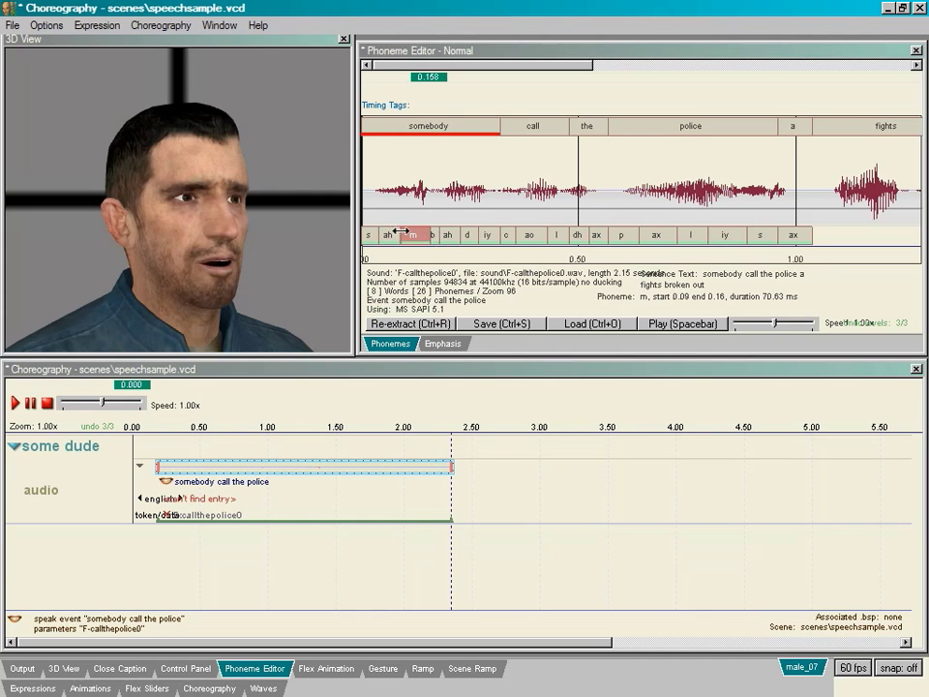
pyautogui.moveTo(399, 233); pyautogui.dragTo(413, 233)
pyautogui.click(412, 77)
pyautogui.moveTo(417, 78)
pyautogui.mouseDown()
pyautogui.moveTo(384, 73)
pyautogui.moveTo(401, 69)
pyautogui.mouseUp()
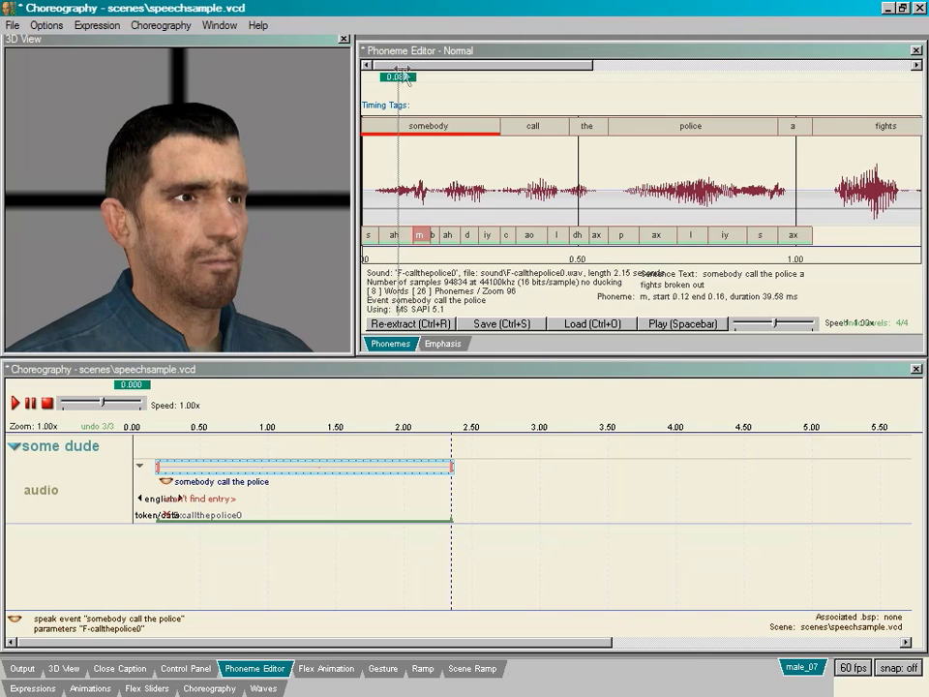
# Step: In "somebody", extend "s" to about 0.07 s and the first "ah" to about 0.15 s, and preview the lip sync
pyautogui.click(377, 253)
pyautogui.moveTo(377, 233); pyautogui.dragTo(385, 234)
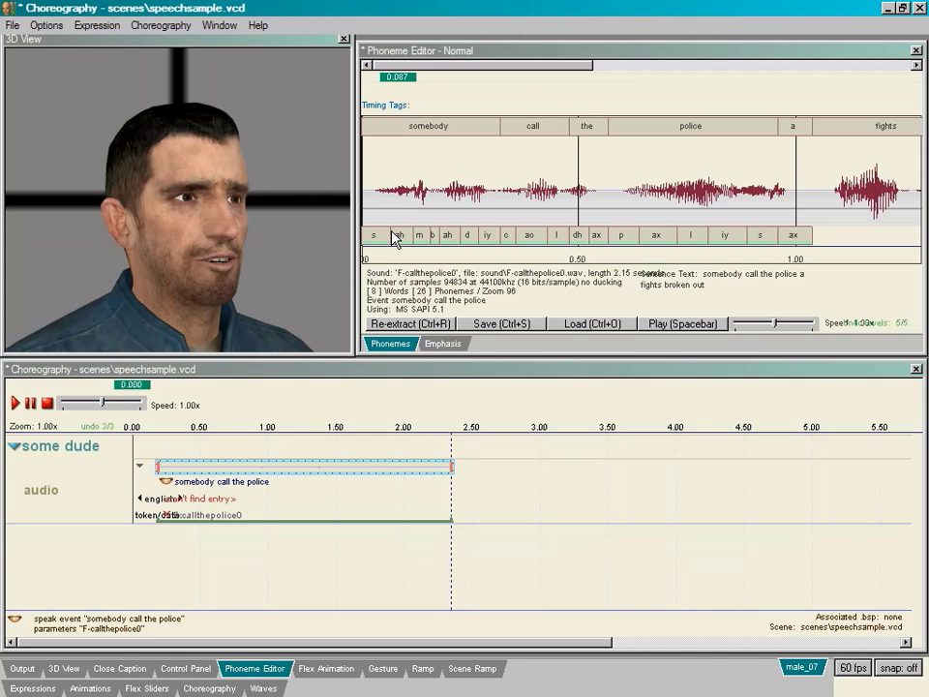
pyautogui.moveTo(398, 76); pyautogui.dragTo(445, 75)
pyautogui.moveTo(412, 233); pyautogui.dragTo(426, 230)
pyautogui.moveTo(445, 76)
pyautogui.mouseDown()
pyautogui.moveTo(410, 76)
pyautogui.moveTo(458, 77)
pyautogui.moveTo(449, 76)
pyautogui.mouseUp()
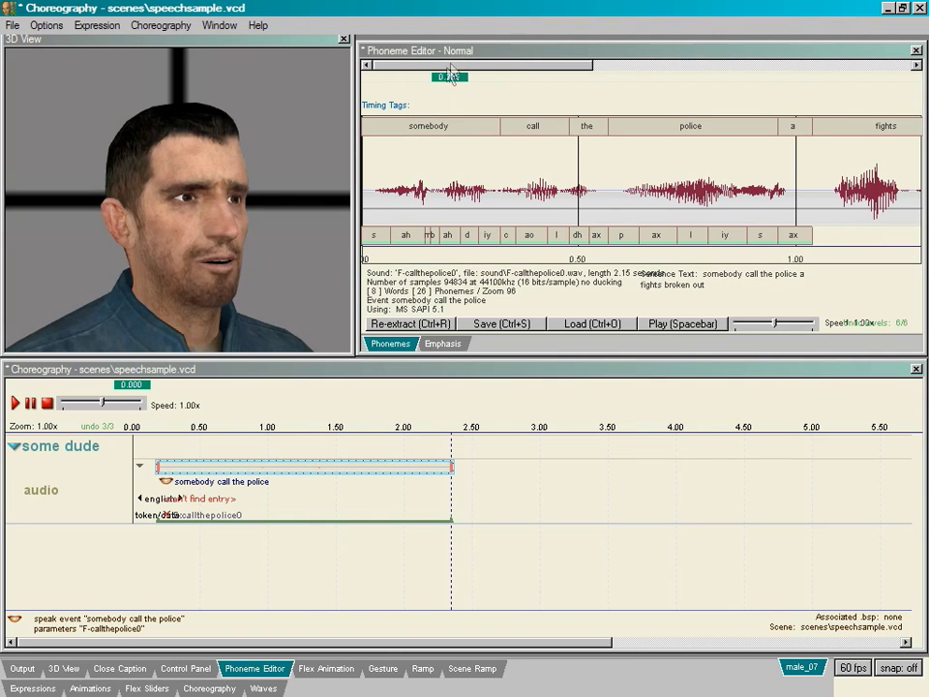
pyautogui.click(668, 325)
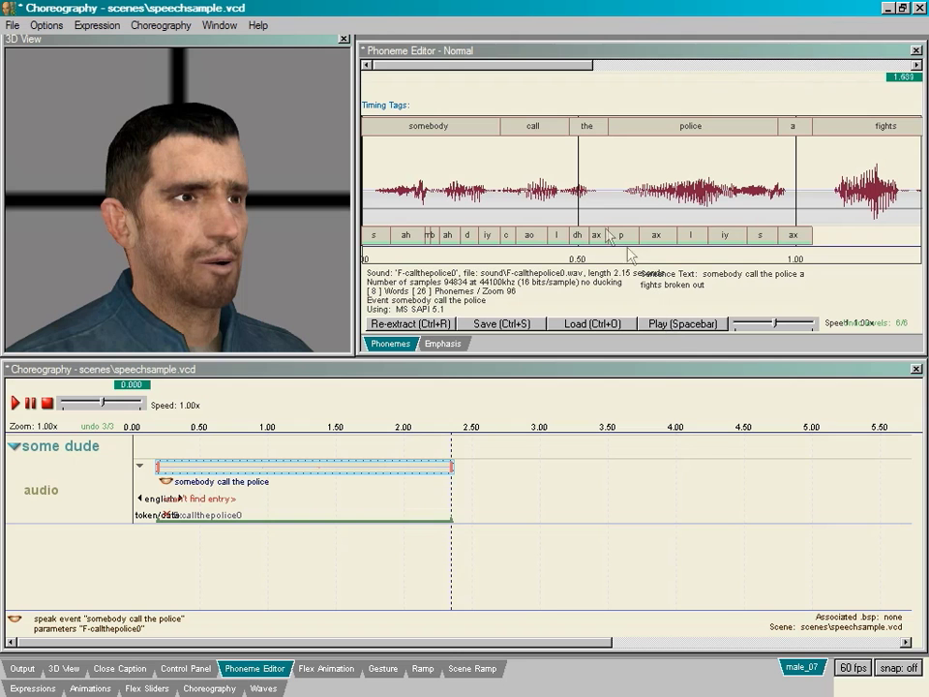
pyautogui.moveTo(917, 75); pyautogui.dragTo(437, 42)
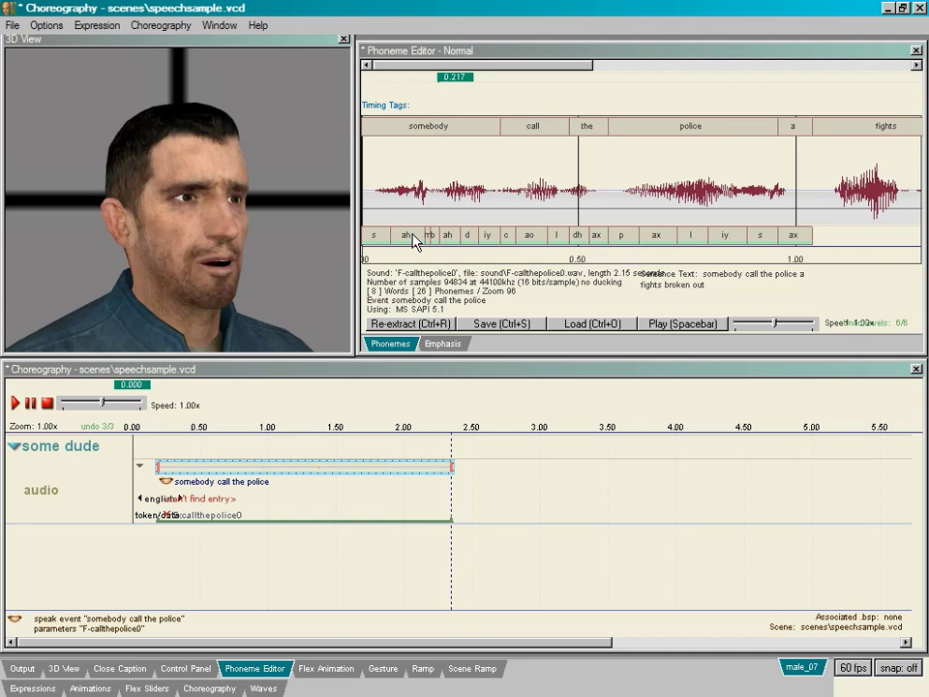
# Step: Change the first "ah" phoneme of "somebody" to "aa"
pyautogui.click(412, 239)
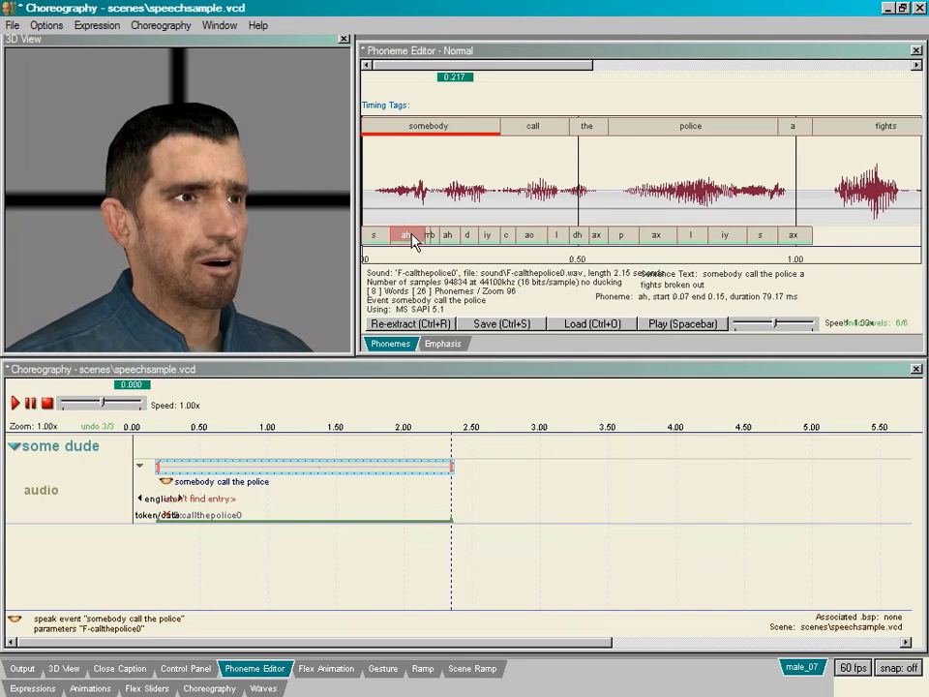
pyautogui.rightClick(413, 240)
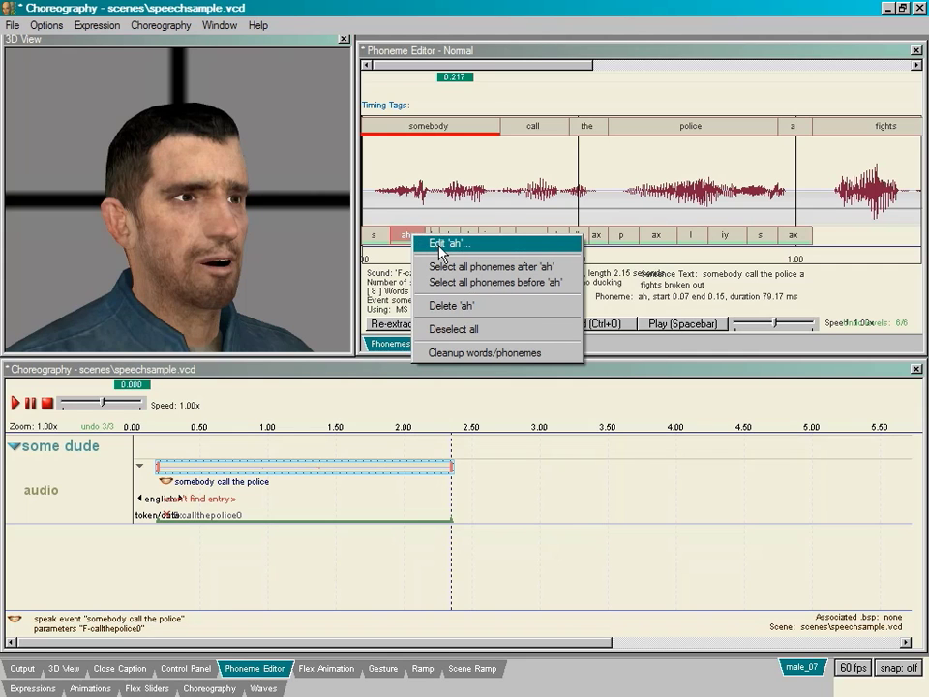
pyautogui.click(440, 245)
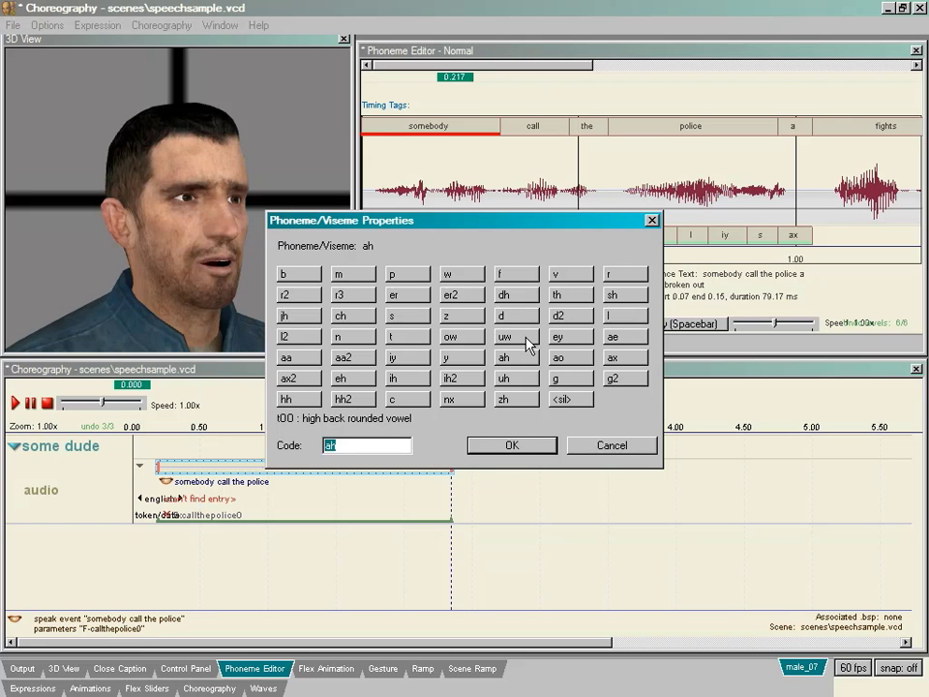
pyautogui.click(306, 360)
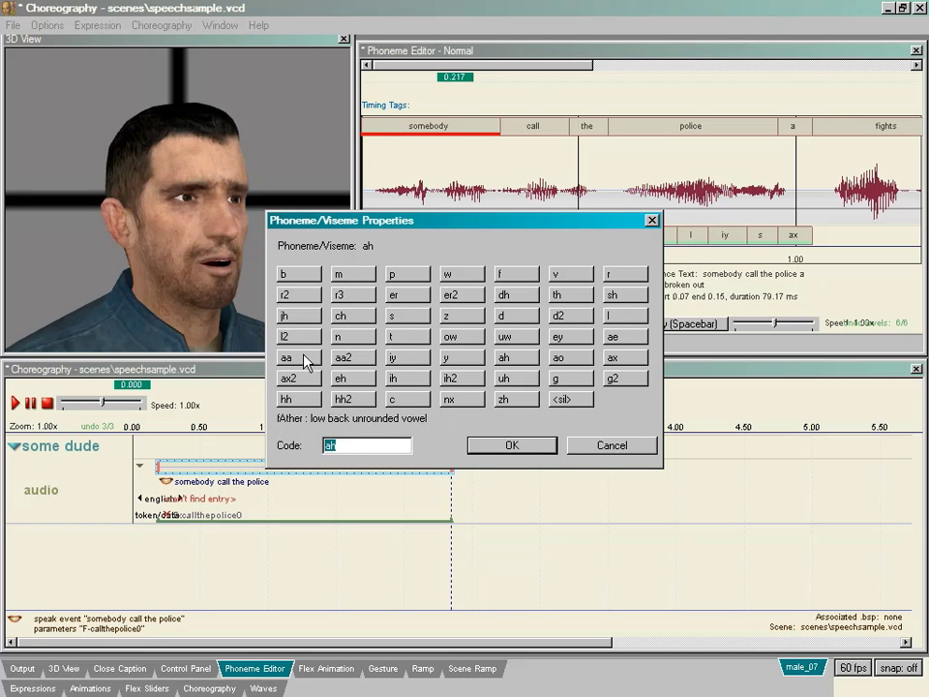
pyautogui.press('Return')
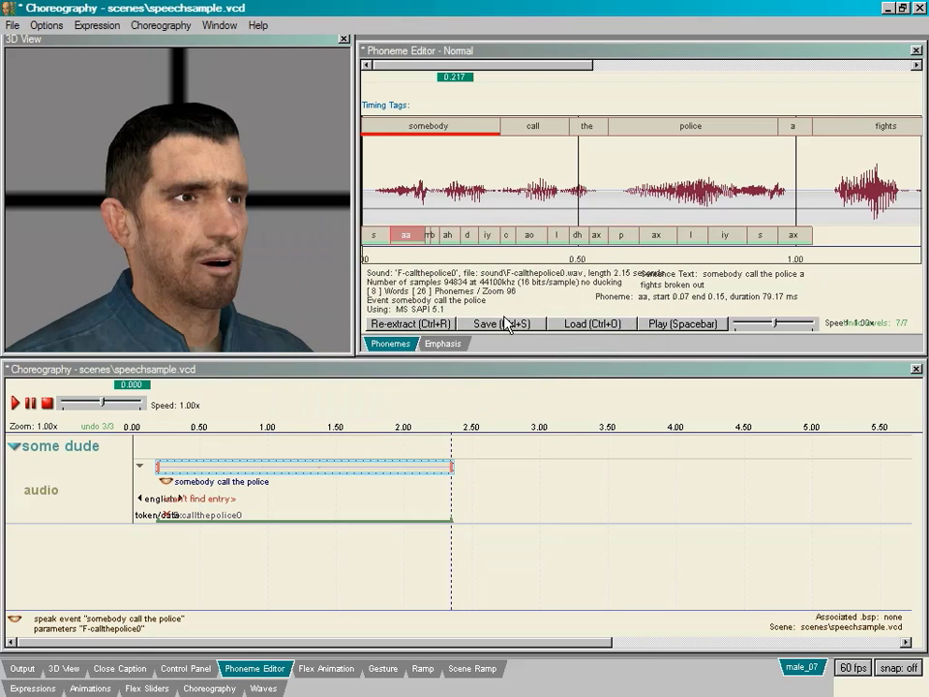
# Step: Scrub through the words "somebody call" and play the sentence to check the mouth shapes
pyautogui.click(463, 84)
pyautogui.moveTo(452, 74); pyautogui.dragTo(522, 56)
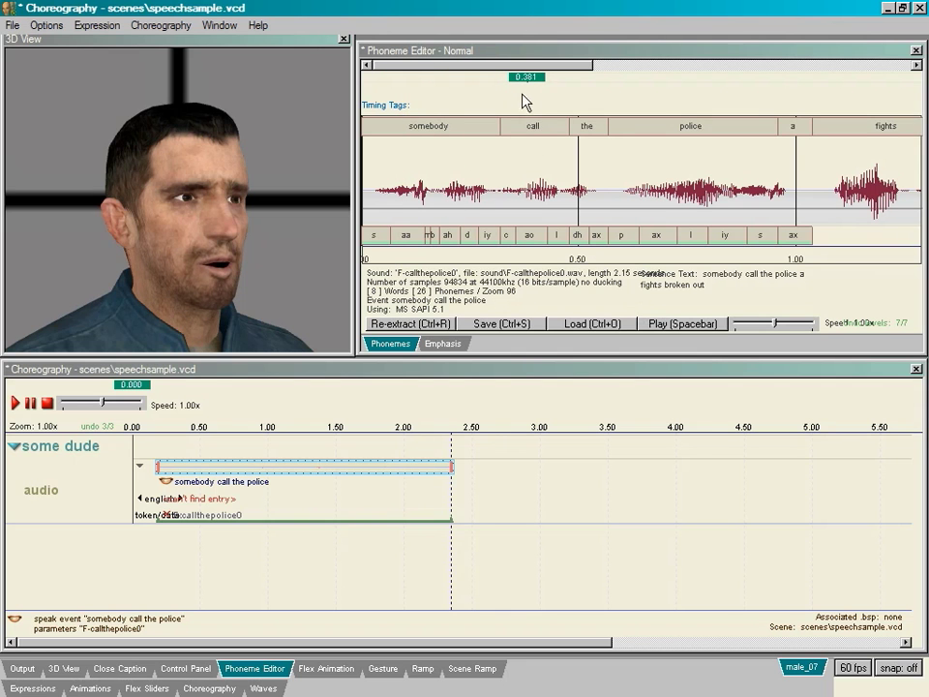
pyautogui.click(702, 325)
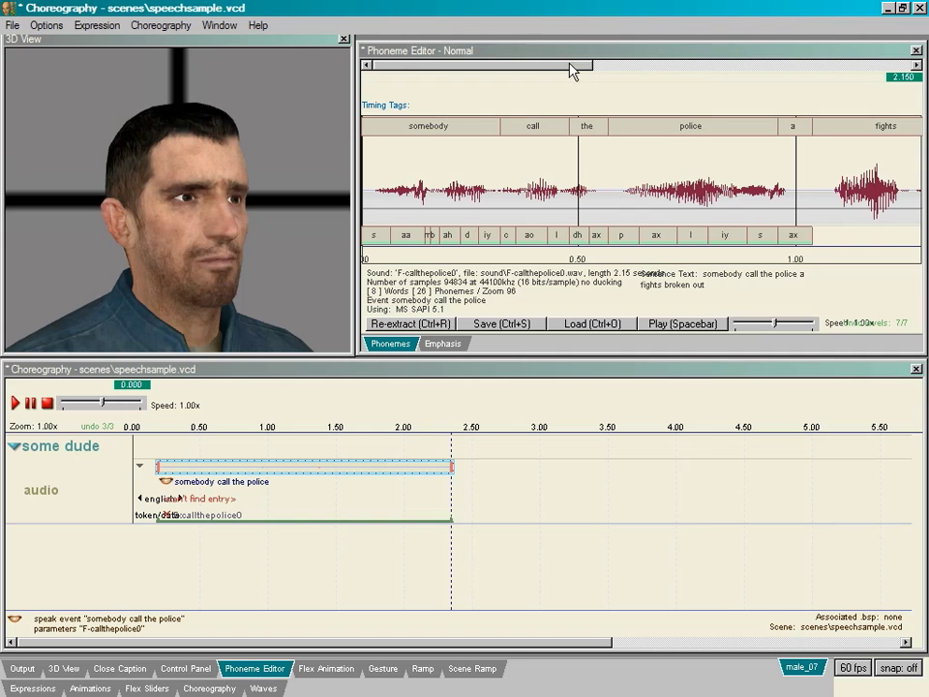
# Step: Add the phoneme "f" to the word "fights"
pyautogui.moveTo(571, 69); pyautogui.dragTo(676, 75)
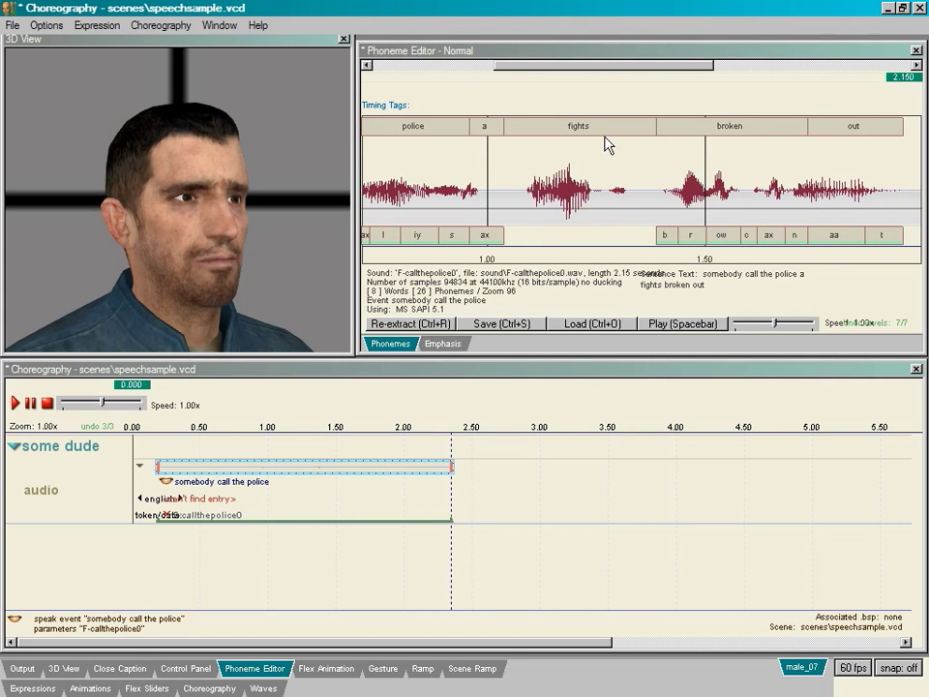
pyautogui.click(552, 131)
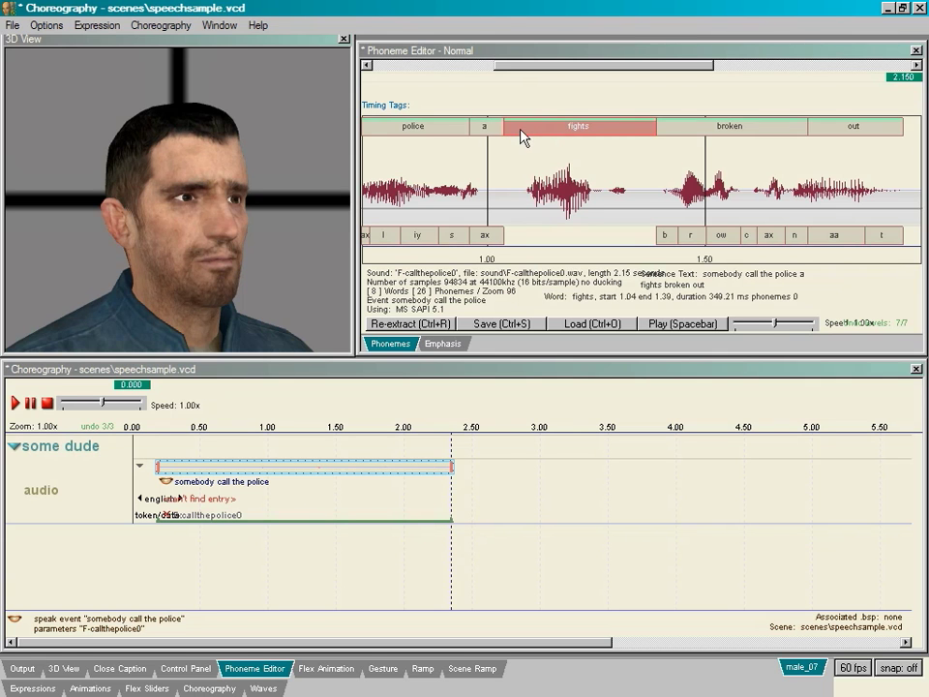
pyautogui.rightClick(521, 132)
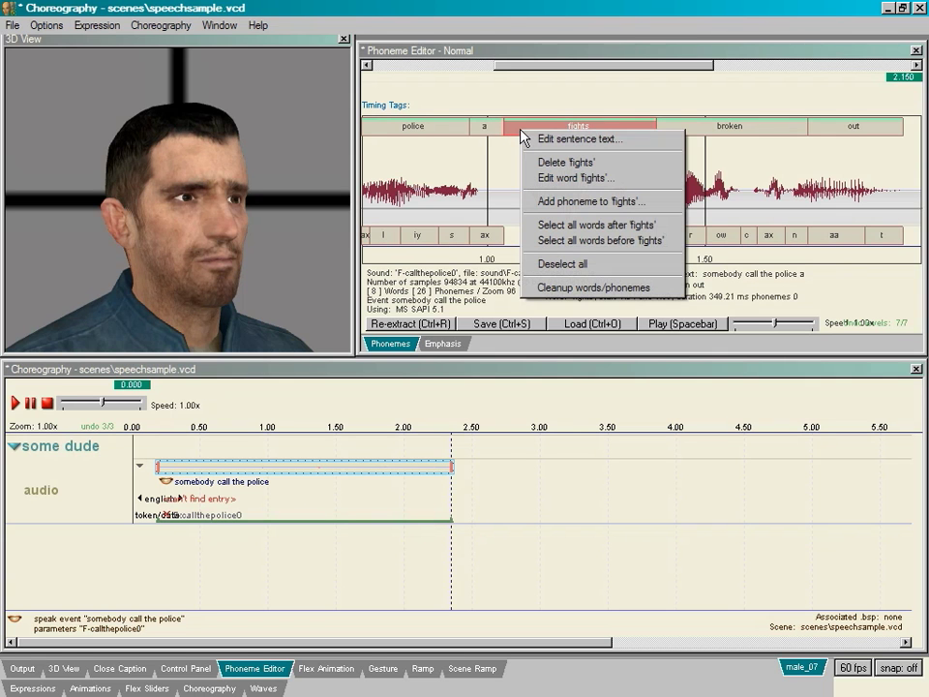
pyautogui.click(567, 213)
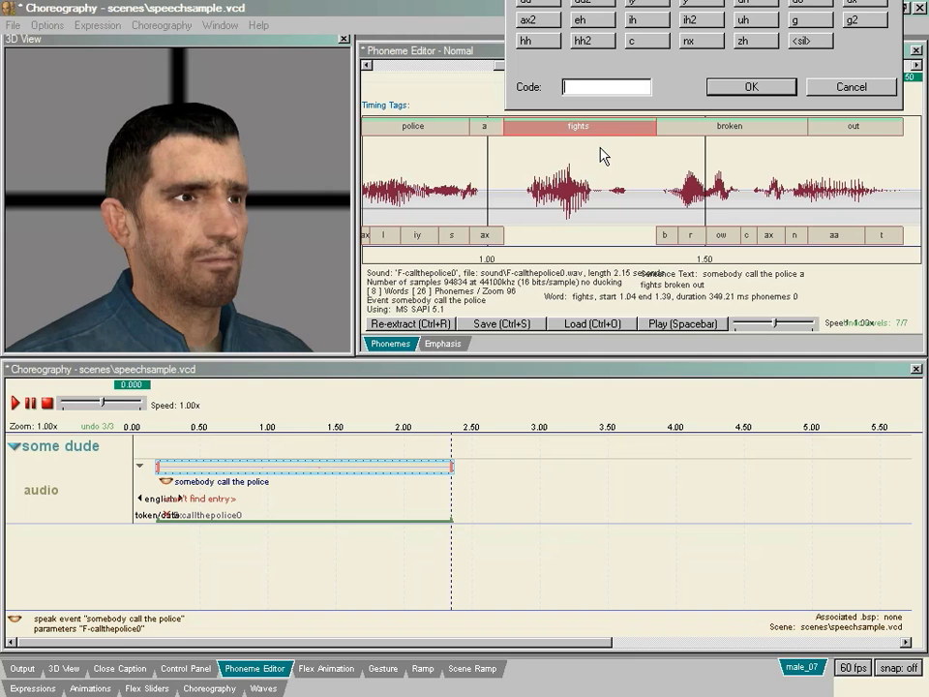
pyautogui.hotkey('alt', 'space')
pyautogui.press('Return')
pyautogui.moveTo(703, 5); pyautogui.dragTo(494, 315)
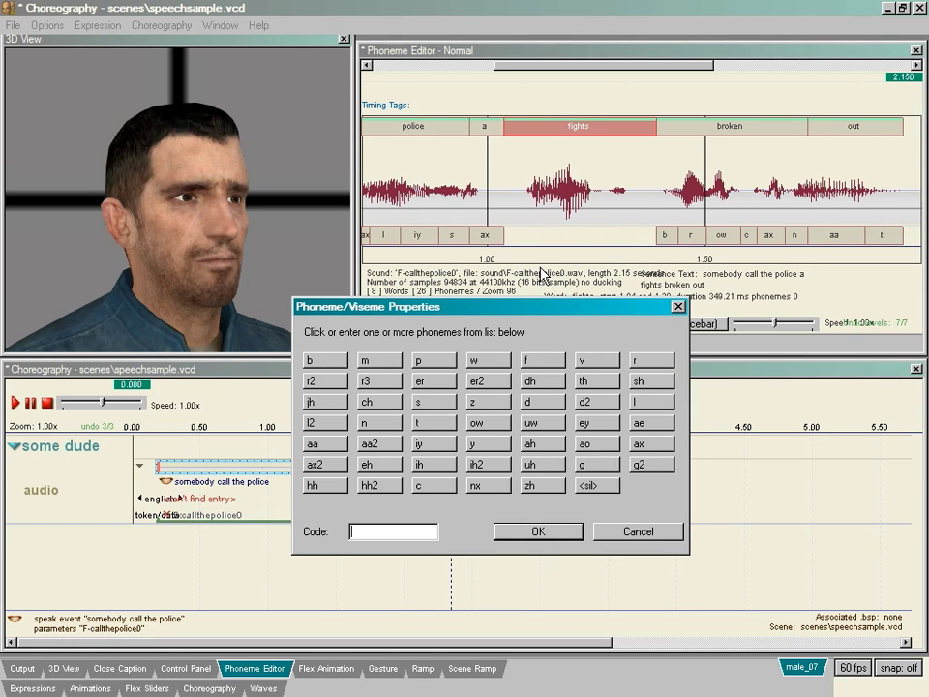
pyautogui.click(542, 366)
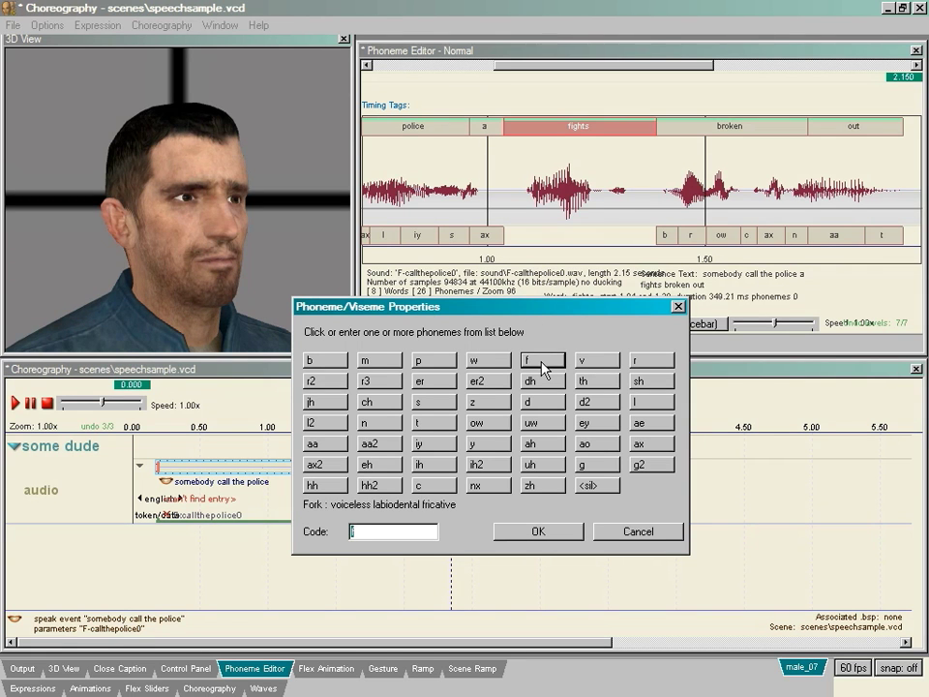
pyautogui.click(538, 531)
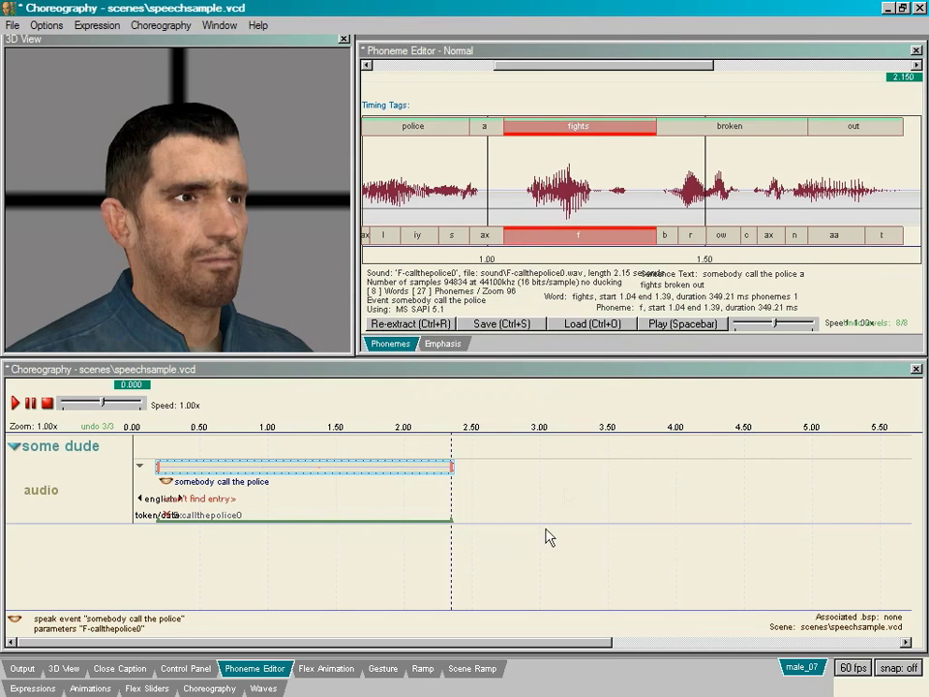
# Step: Shorten the "f" phoneme to end at about 1.10 s and delete the stretched "b" phoneme that follows it
pyautogui.click(630, 252)
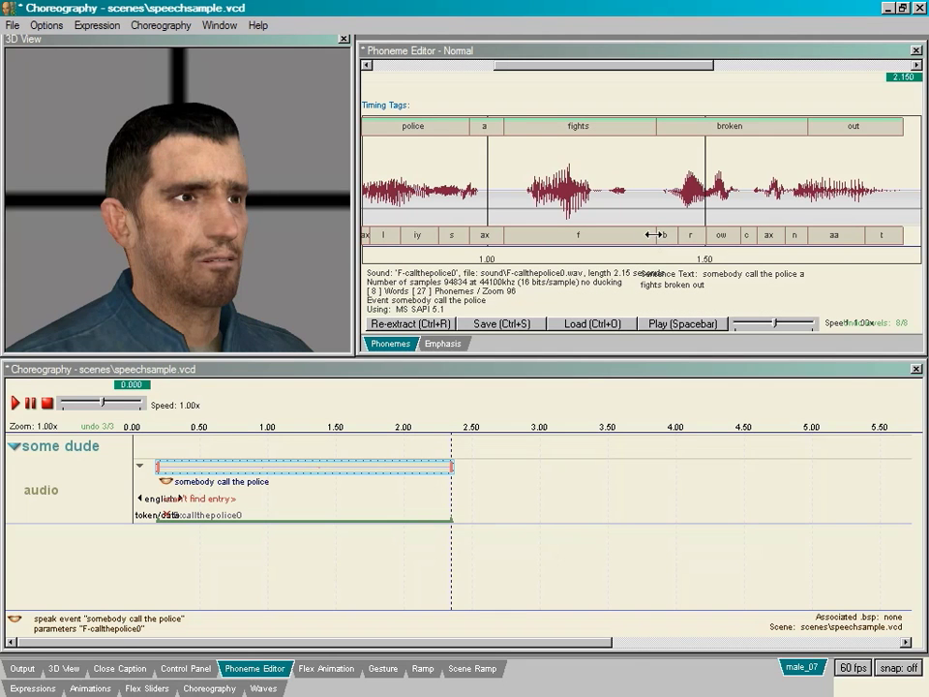
pyautogui.moveTo(656, 234); pyautogui.dragTo(533, 230)
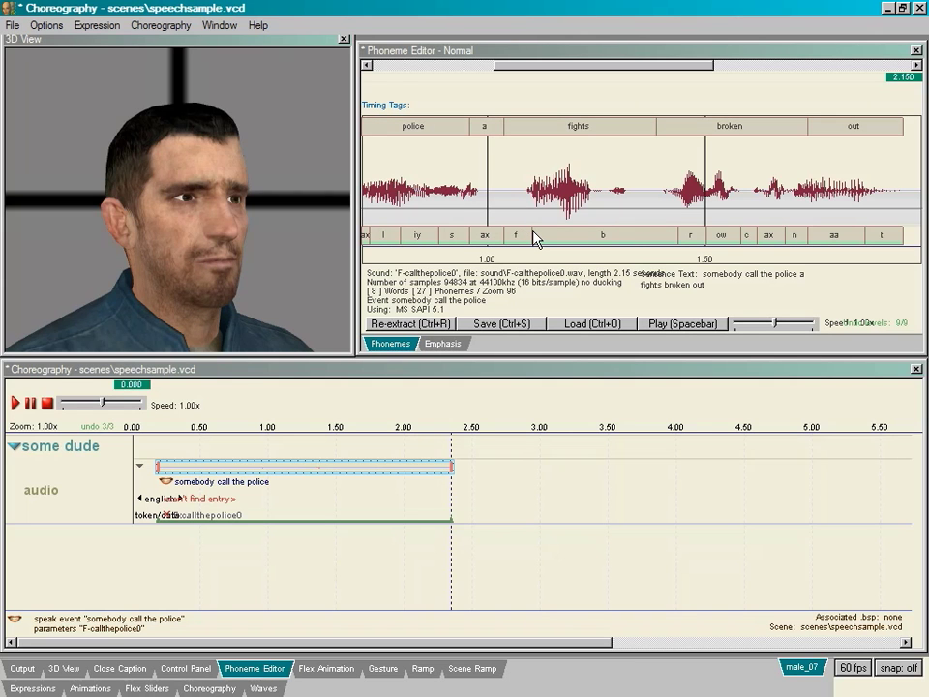
pyautogui.click(608, 238)
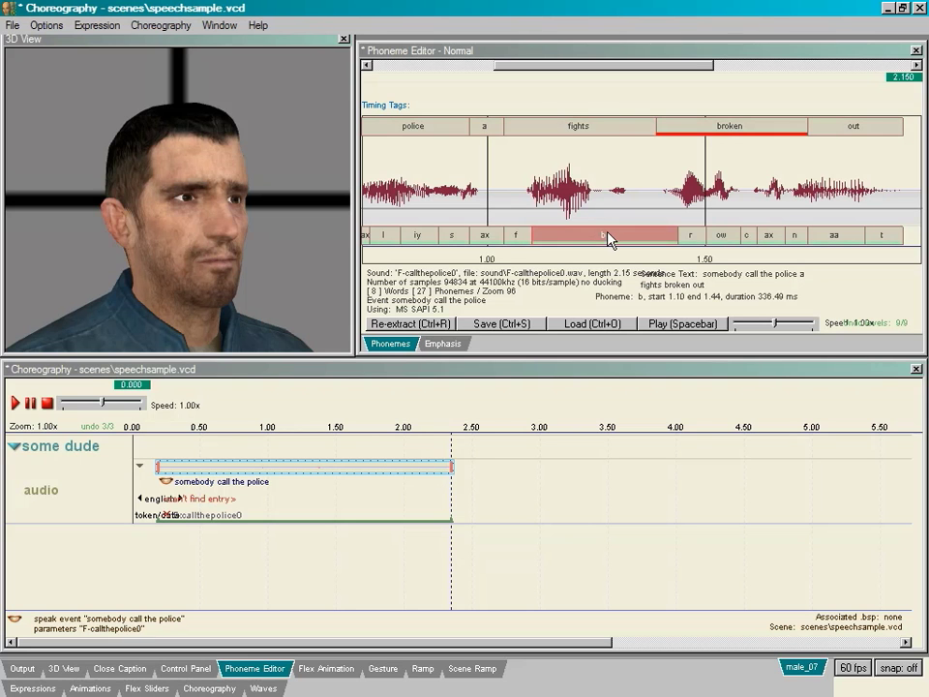
pyautogui.press('Delete')
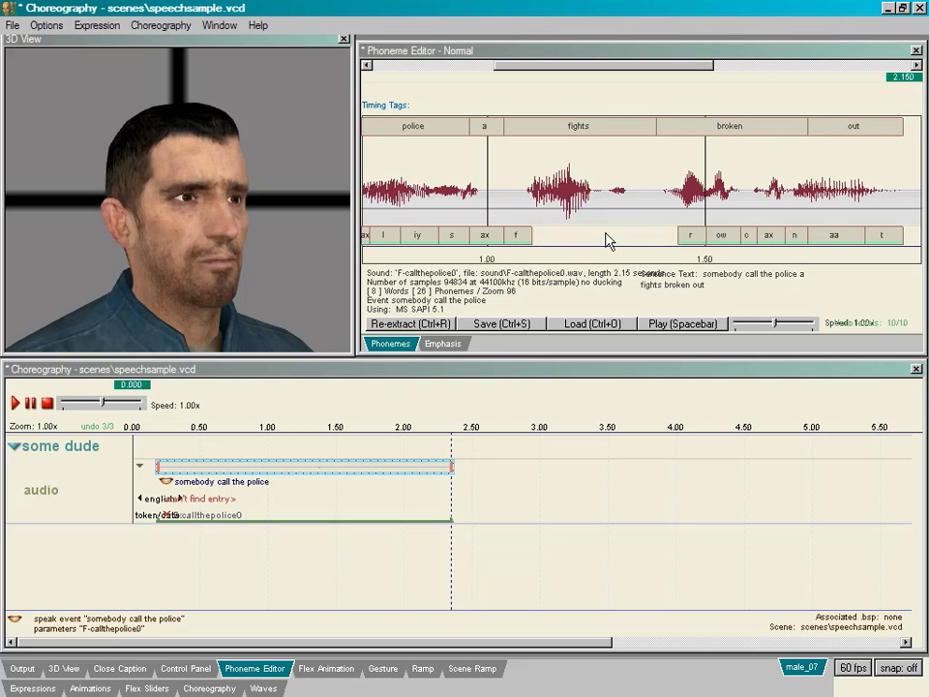
# Step: Insert the phoneme "ih" after "f" in the word "fights"
pyautogui.click(516, 238)
pyautogui.rightClick(528, 238)
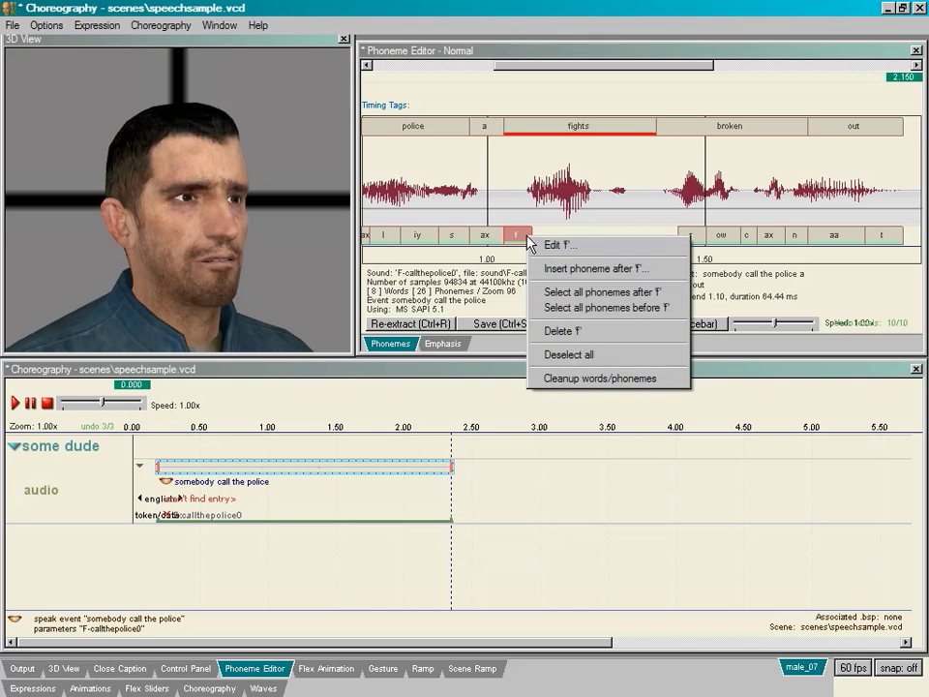
pyautogui.click(596, 270)
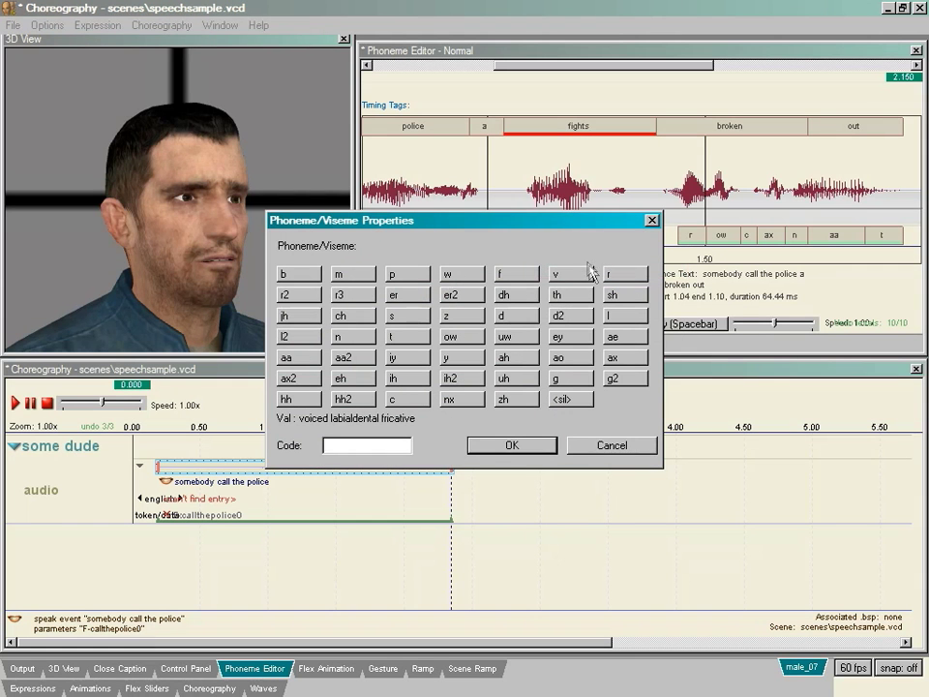
pyautogui.click(408, 383)
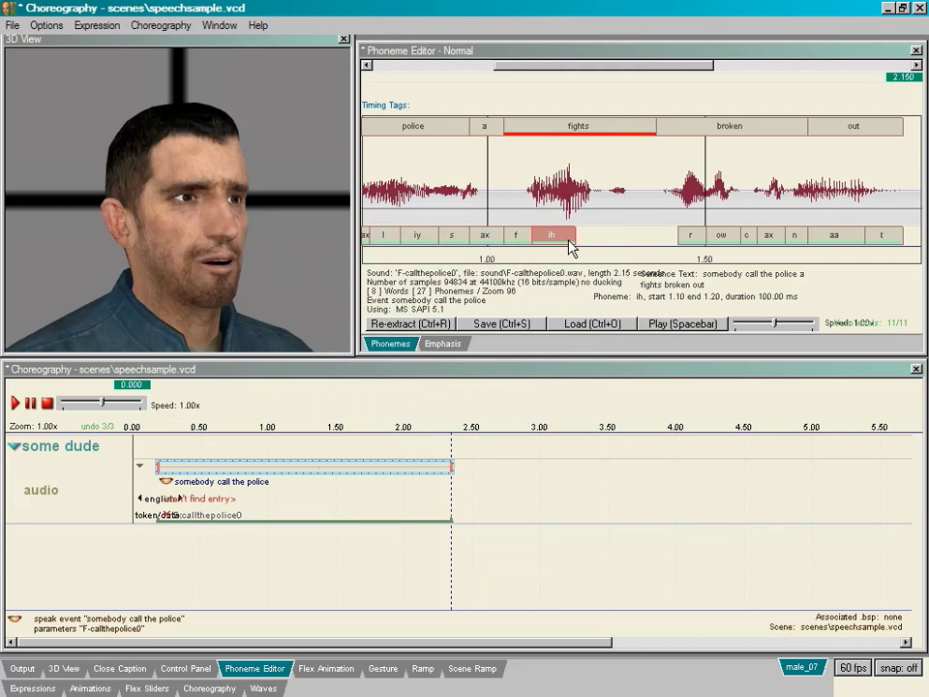
# Step: Insert the phoneme "t" after "ih" in the word "fights"
pyautogui.rightClick(569, 235)
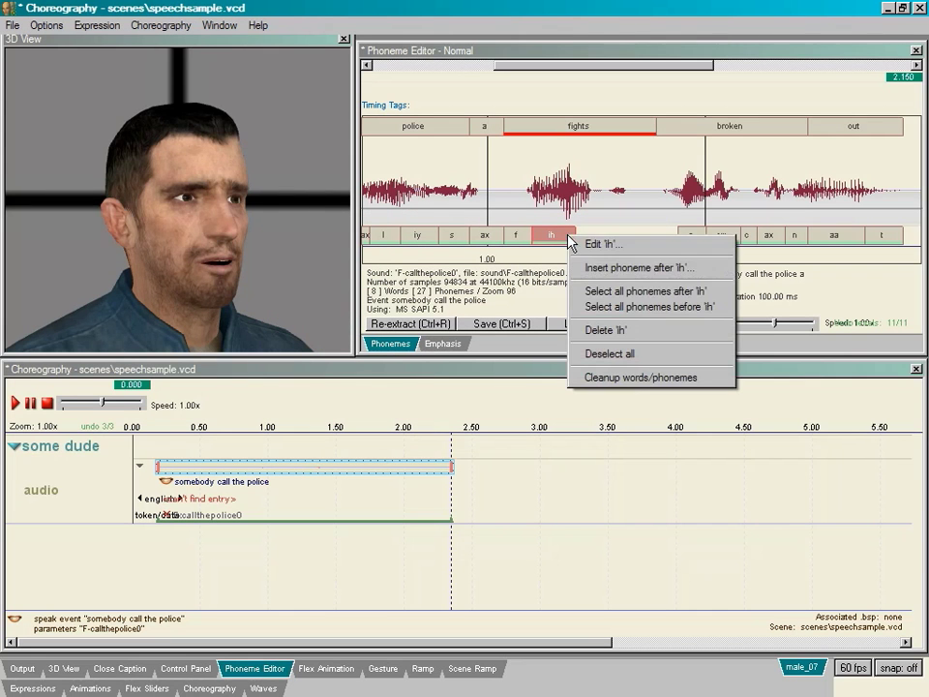
pyautogui.click(597, 268)
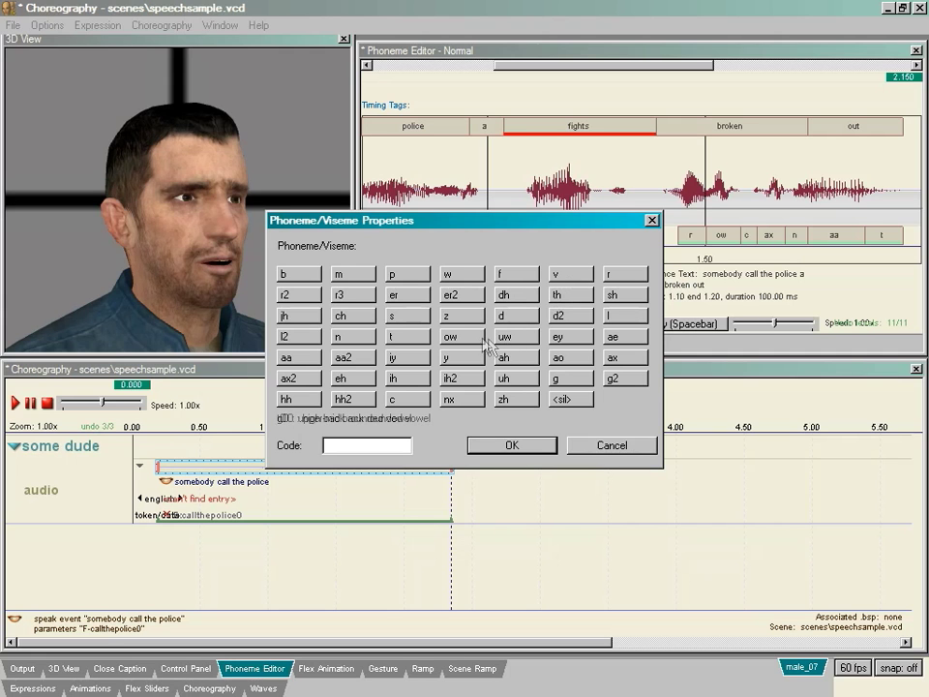
pyautogui.click(418, 337)
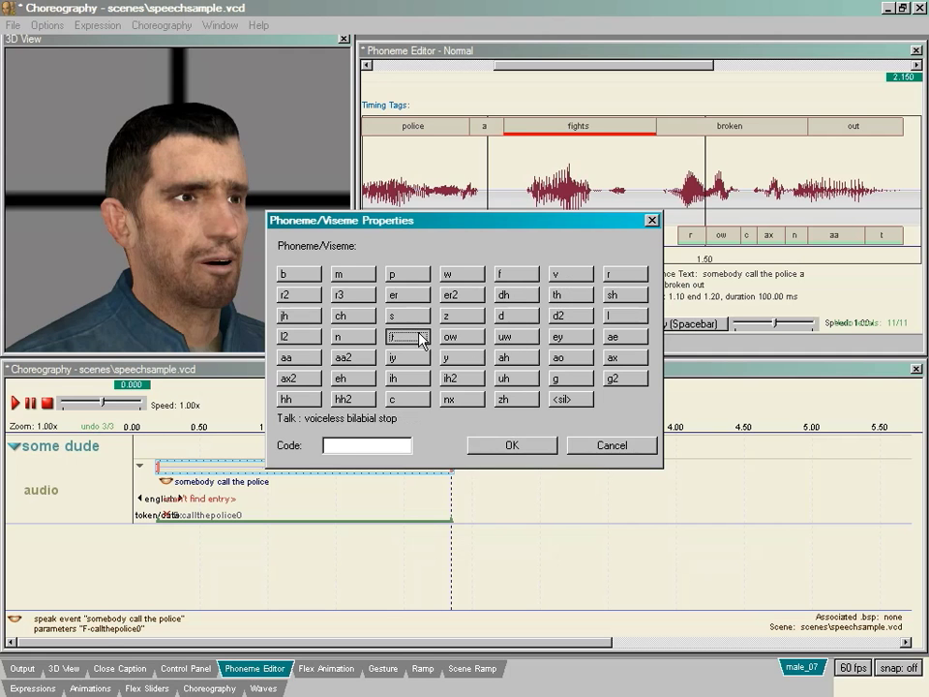
# Step: Choose "t" for the new phoneme in the word "fights" and insert the phoneme "s" after it
pyautogui.click(420, 338)
pyautogui.rightClick(602, 237)
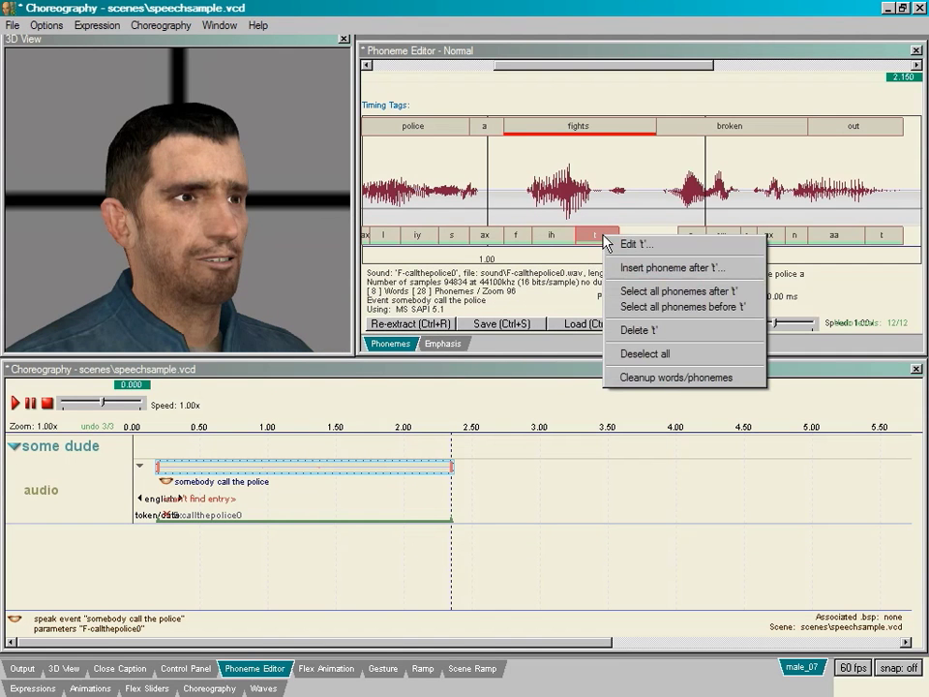
pyautogui.click(646, 271)
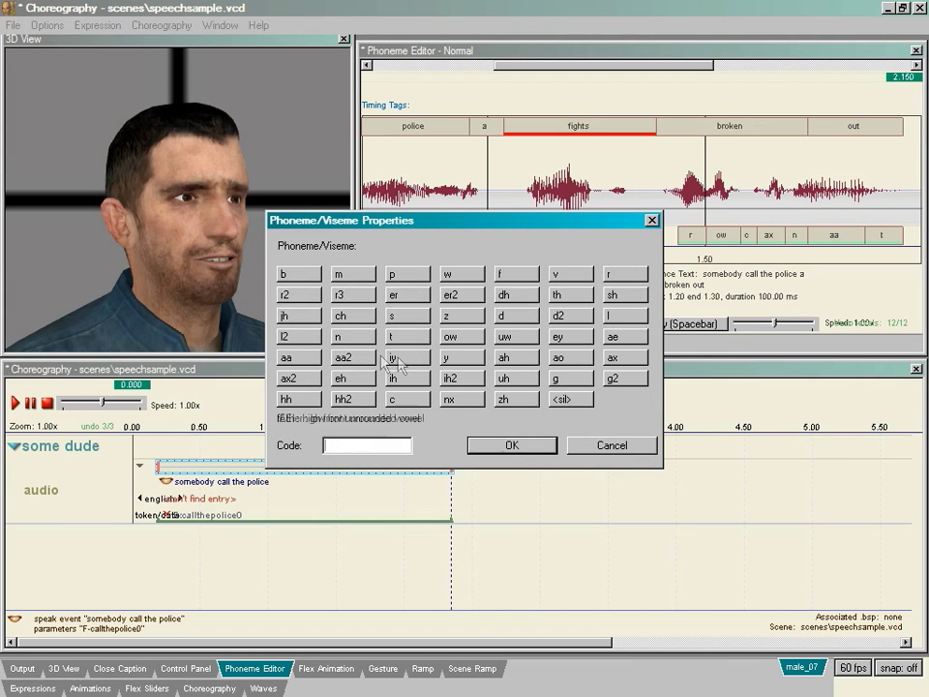
pyautogui.click(407, 316)
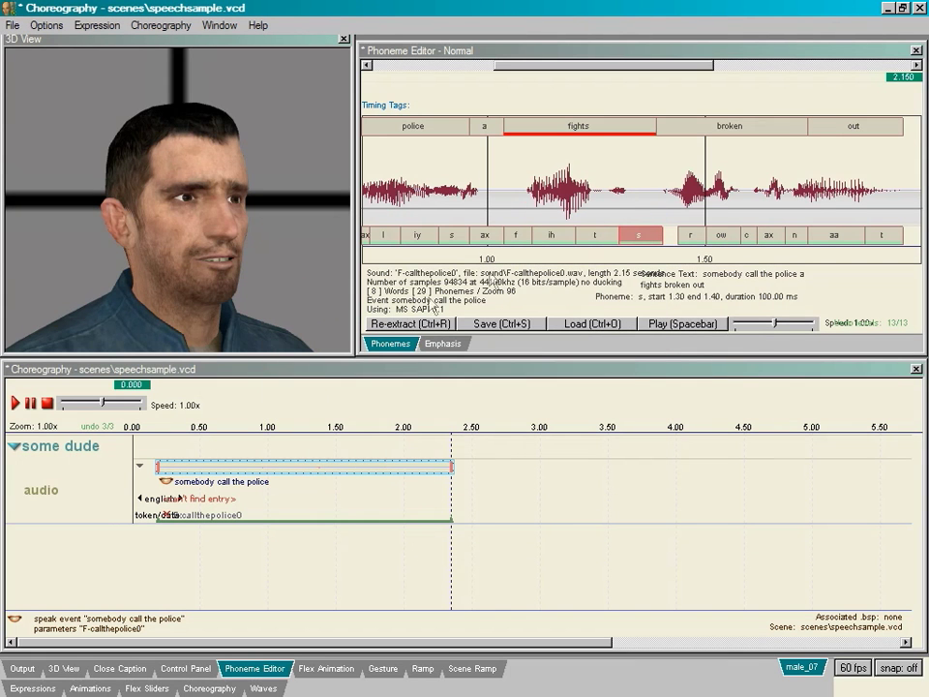
# Step: Insert the phoneme "b" before "r" in the word "broken"
pyautogui.click(691, 237)
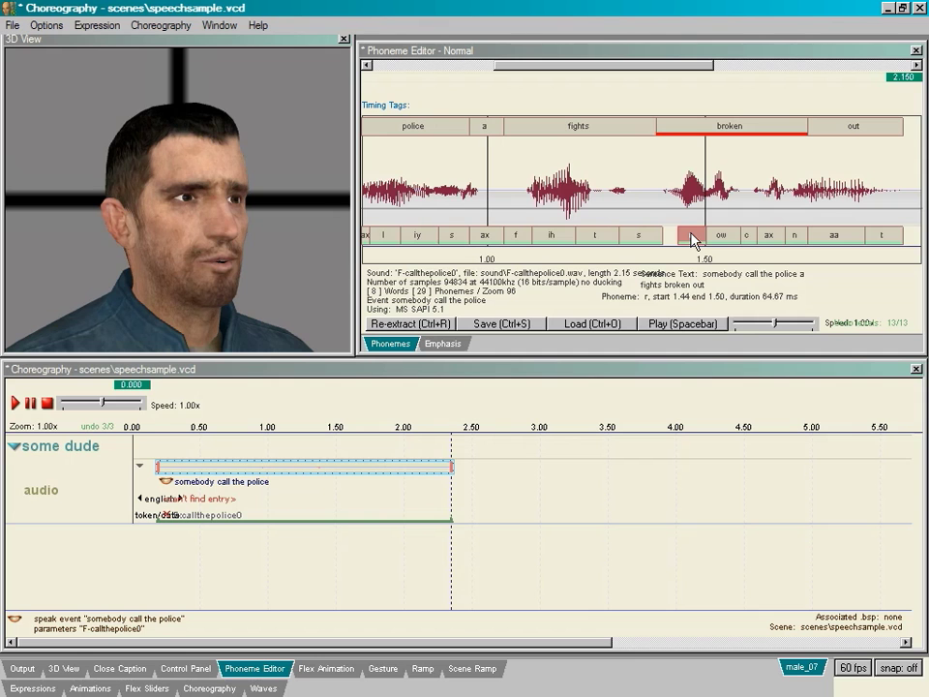
pyautogui.rightClick(693, 239)
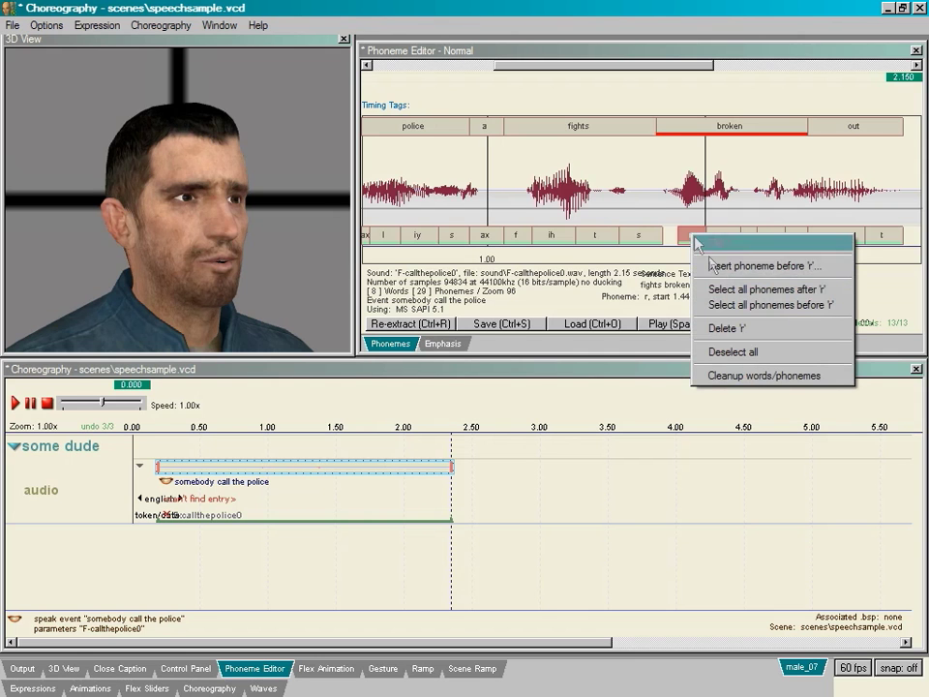
pyautogui.click(744, 267)
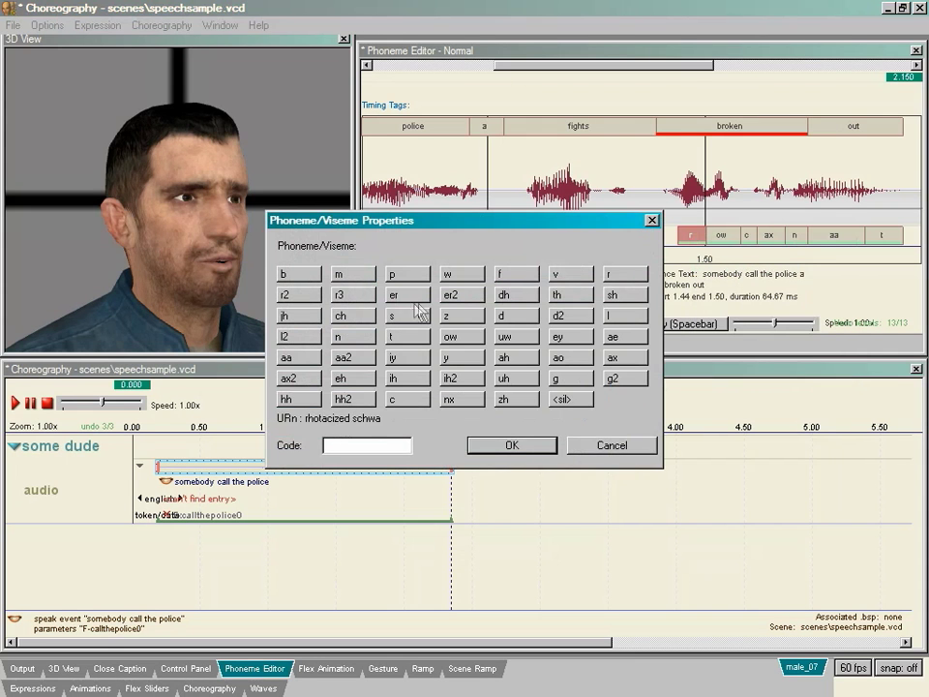
pyautogui.doubleClick(292, 276)
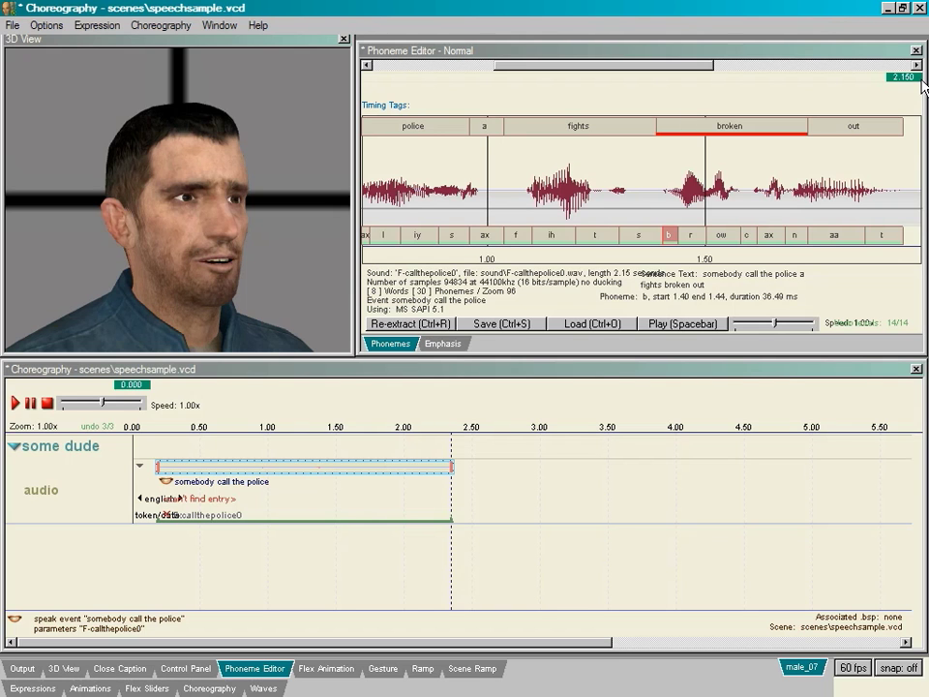
# Step: Scrub the audio to align the phonemes of "fights", ending "f" at about 1.09 s, "t" at 1.27 s and "s" at 1.37 s, and replay the clip
pyautogui.moveTo(913, 78); pyautogui.dragTo(528, 70)
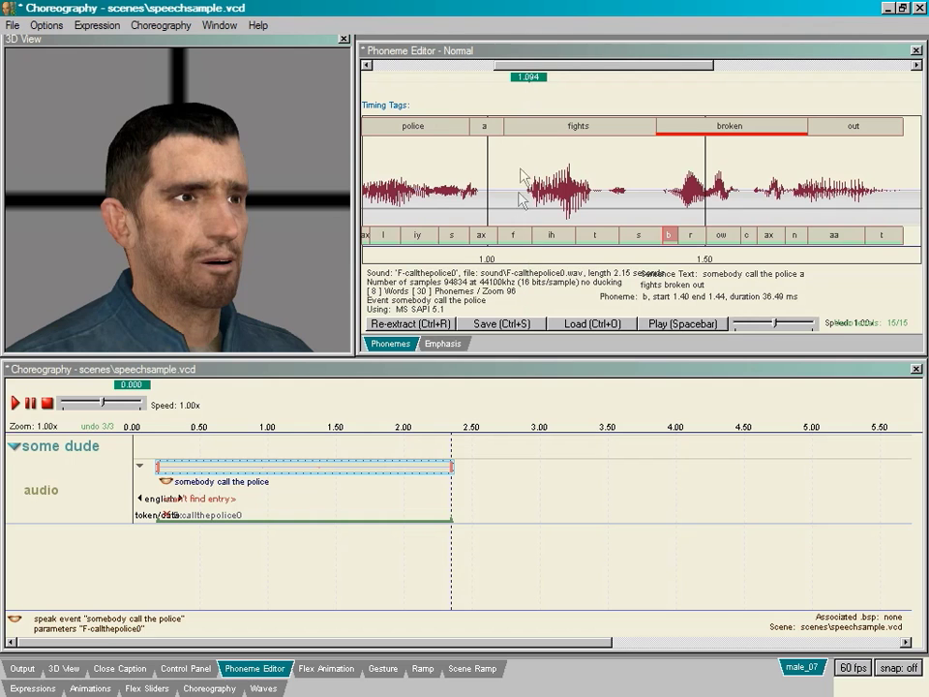
pyautogui.moveTo(518, 75); pyautogui.dragTo(607, 78)
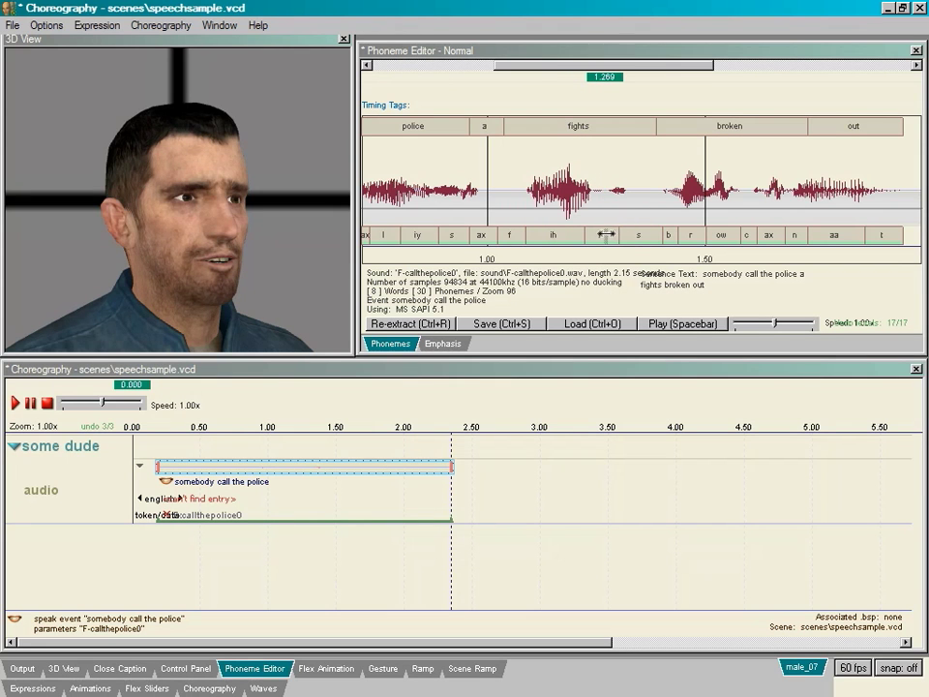
pyautogui.moveTo(607, 76); pyautogui.dragTo(651, 67)
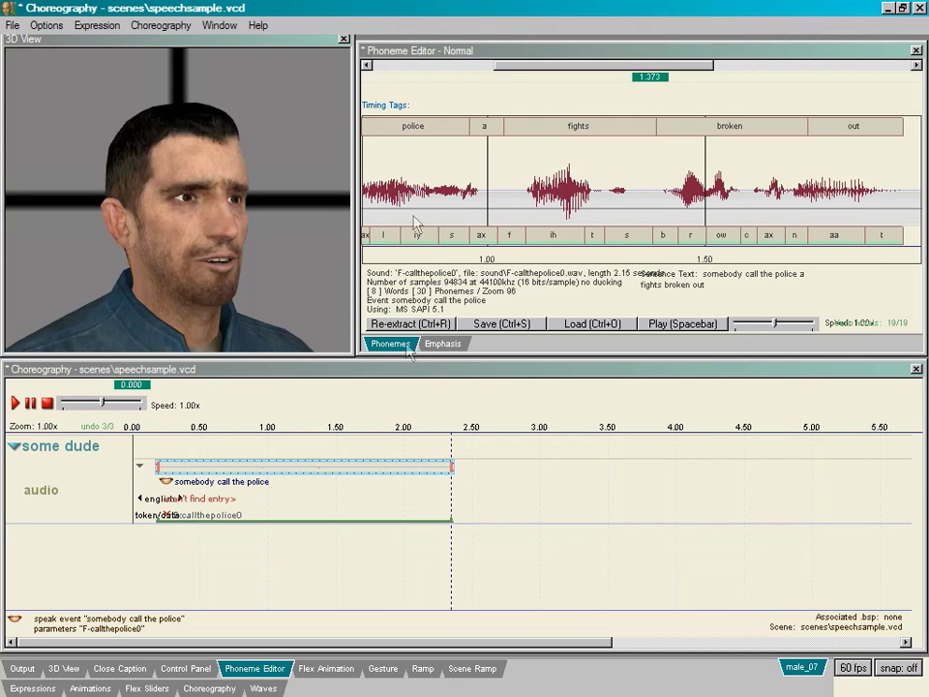
pyautogui.click(681, 324)
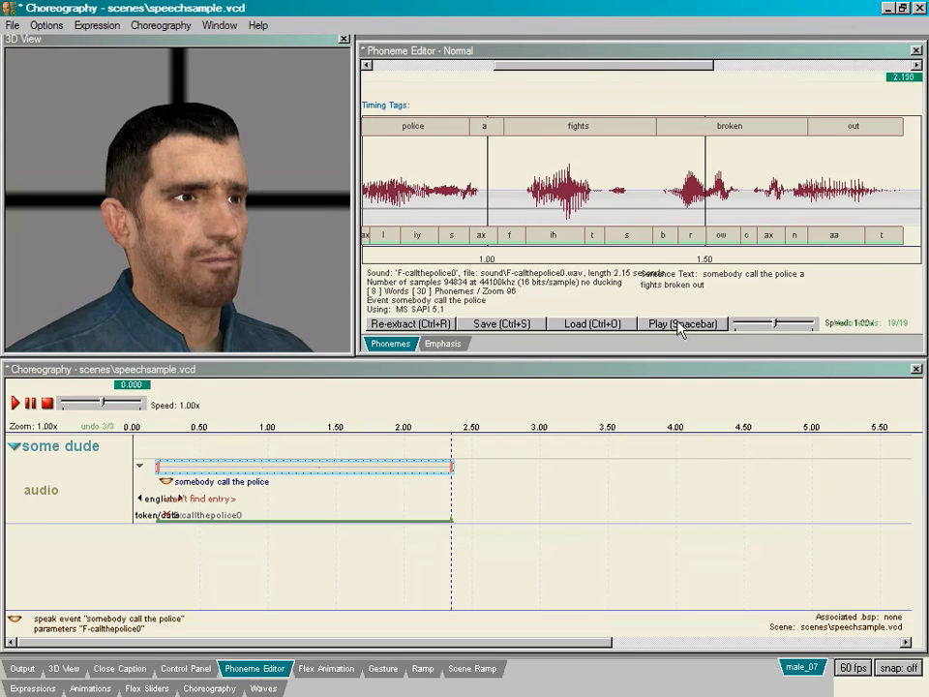
# Step: Lengthen the last phonemes of "out" to match the waveform, with "t" running from about 1.97 s to 2.12 s
pyautogui.moveTo(617, 68); pyautogui.dragTo(762, 73)
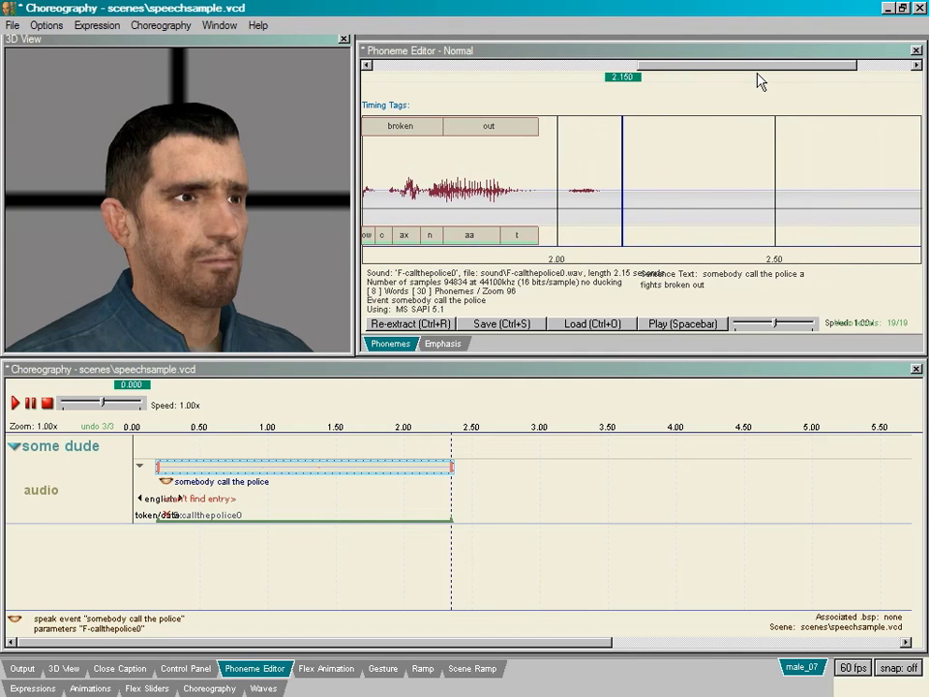
pyautogui.moveTo(629, 90)
pyautogui.mouseDown()
pyautogui.moveTo(556, 43)
pyautogui.moveTo(406, 41)
pyautogui.moveTo(559, 38)
pyautogui.mouseUp()
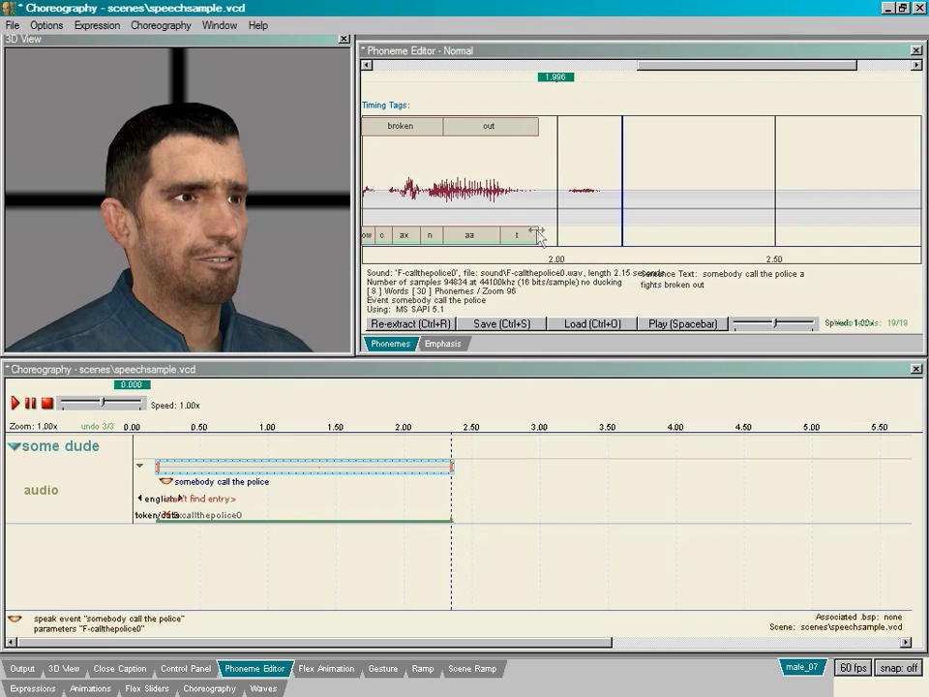
pyautogui.moveTo(608, 232); pyautogui.dragTo(540, 233)
pyautogui.moveTo(556, 77)
pyautogui.mouseDown()
pyautogui.moveTo(480, 78)
pyautogui.moveTo(635, 78)
pyautogui.mouseUp()
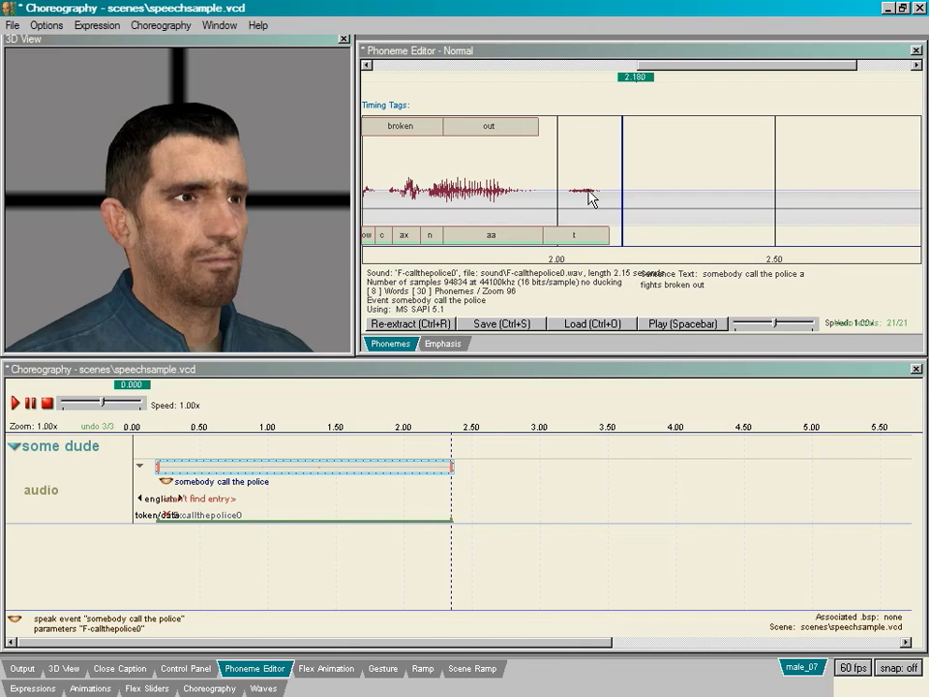
# Step: Insert a "<sil>" phoneme after the final "t" of "out" and play the clip to check the ending
pyautogui.click(582, 244)
pyautogui.rightClick(582, 244)
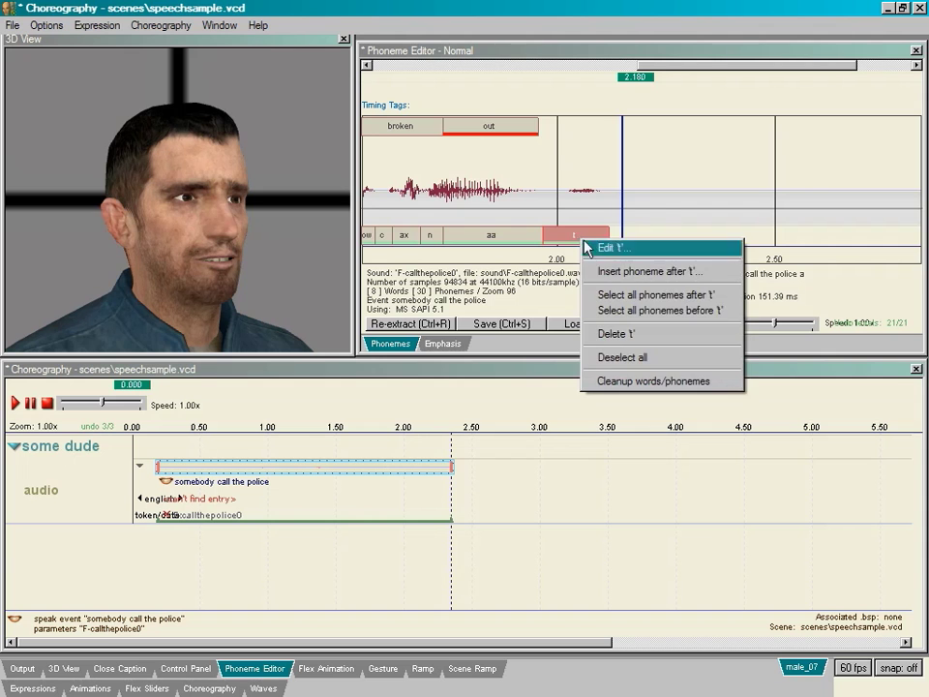
pyautogui.click(635, 274)
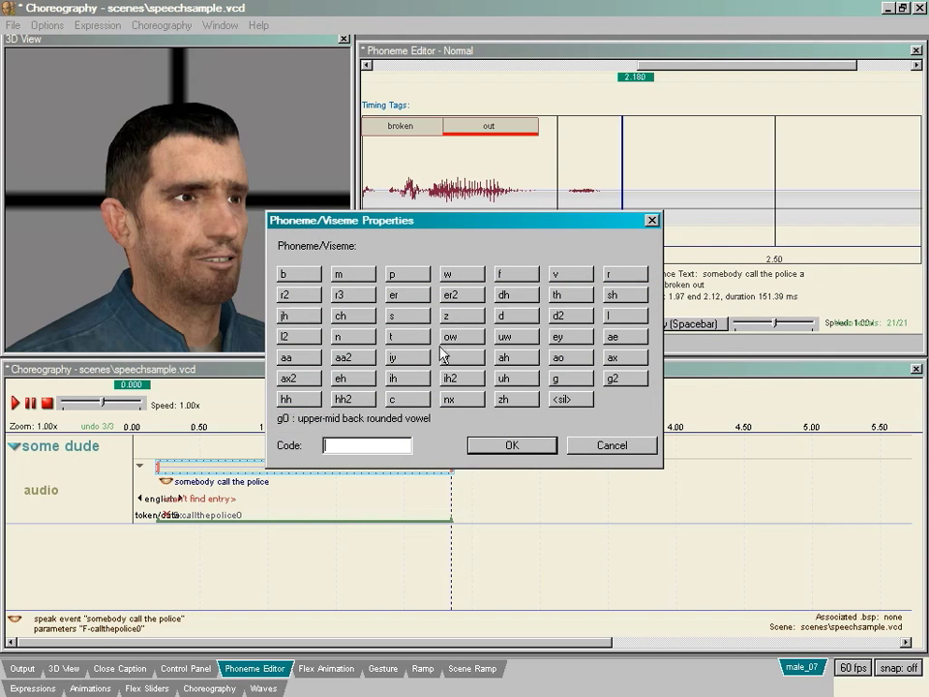
pyautogui.doubleClick(580, 404)
pyautogui.moveTo(640, 82)
pyautogui.mouseDown()
pyautogui.moveTo(545, 65)
pyautogui.moveTo(649, 68)
pyautogui.mouseUp()
pyautogui.click(674, 324)
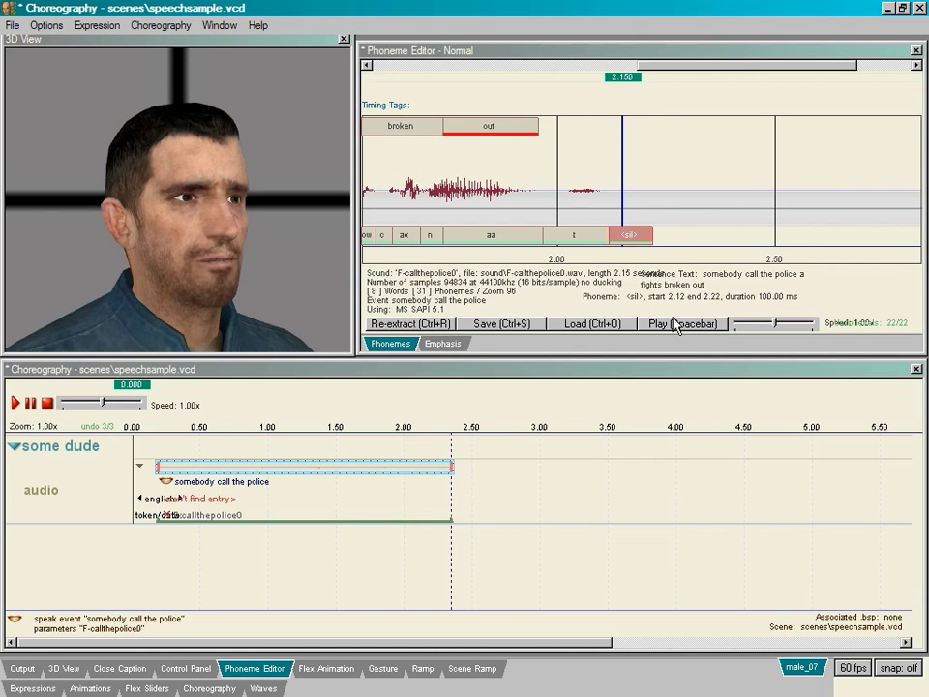
# Step: Add four emphasis points that raise the curve from "somebody" to about 1.00 s and lower it from about 1.15 s to 1.97 s
pyautogui.moveTo(726, 61); pyautogui.dragTo(566, 67)
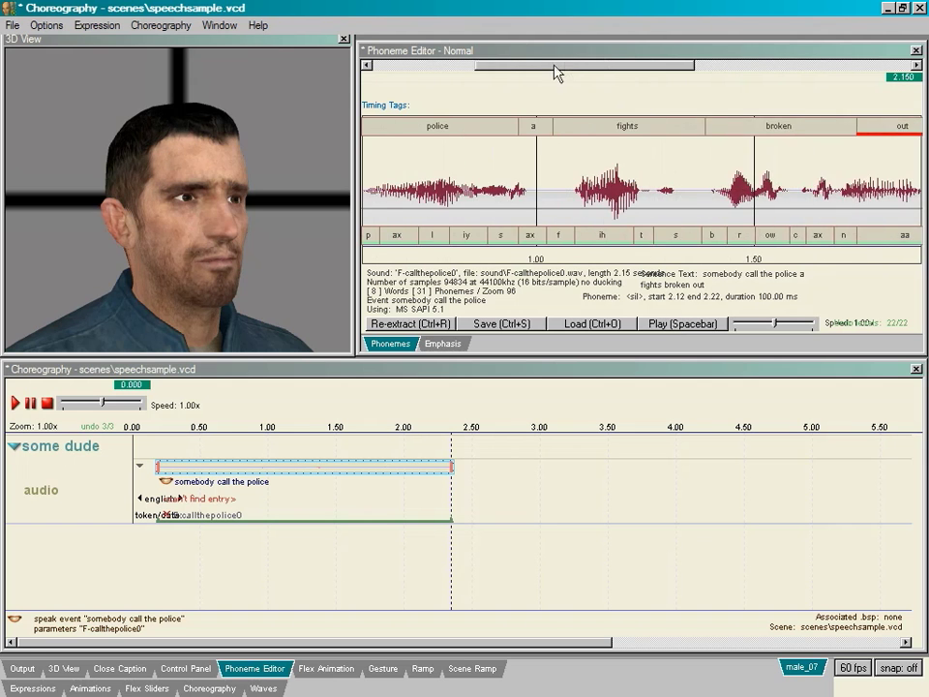
pyautogui.scroll(-10, 563, 110)
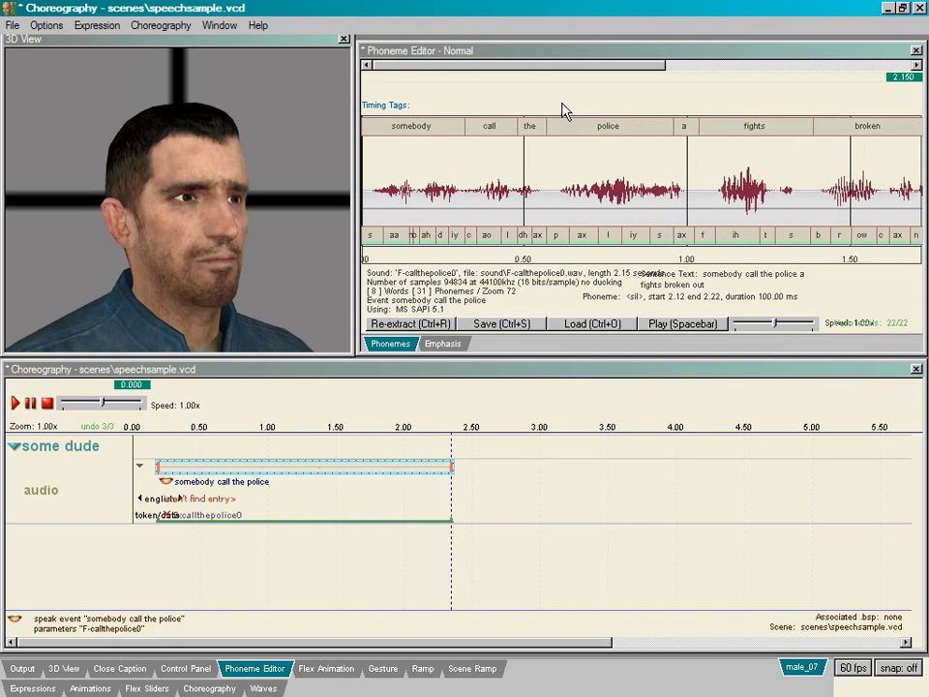
pyautogui.scroll(-2, 563, 109)
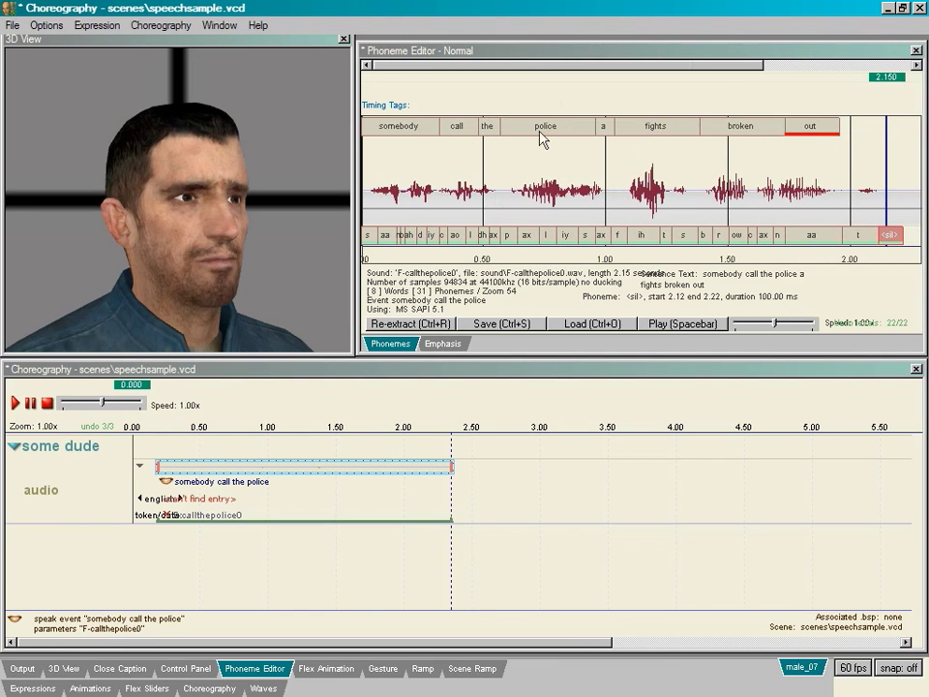
pyautogui.click(440, 347)
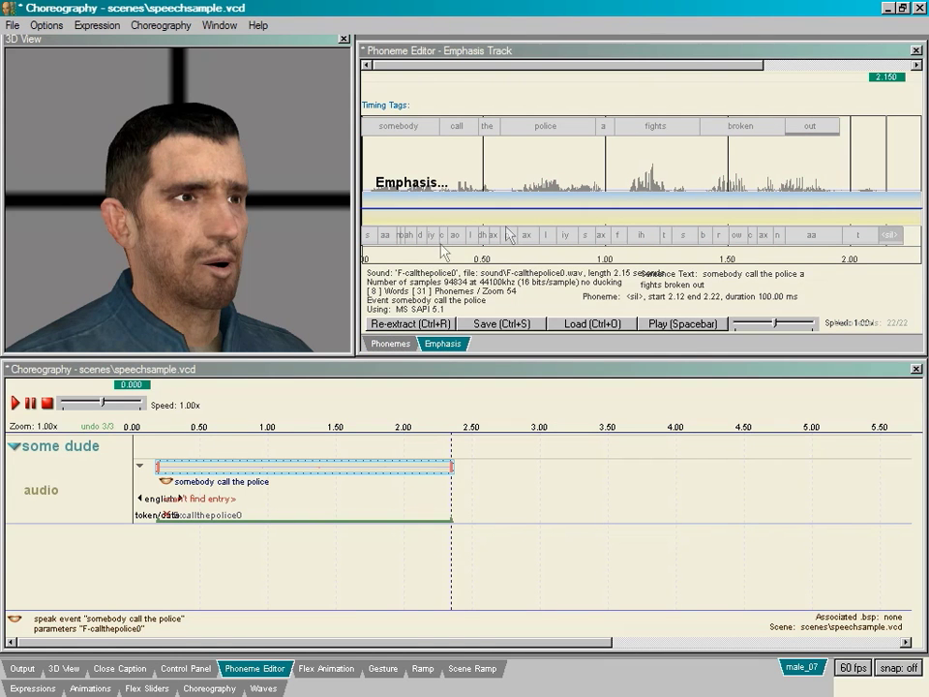
pyautogui.moveTo(892, 84)
pyautogui.mouseDown()
pyautogui.moveTo(581, 67)
pyautogui.moveTo(233, 12)
pyautogui.moveTo(377, 12)
pyautogui.moveTo(361, 20)
pyautogui.mouseUp()
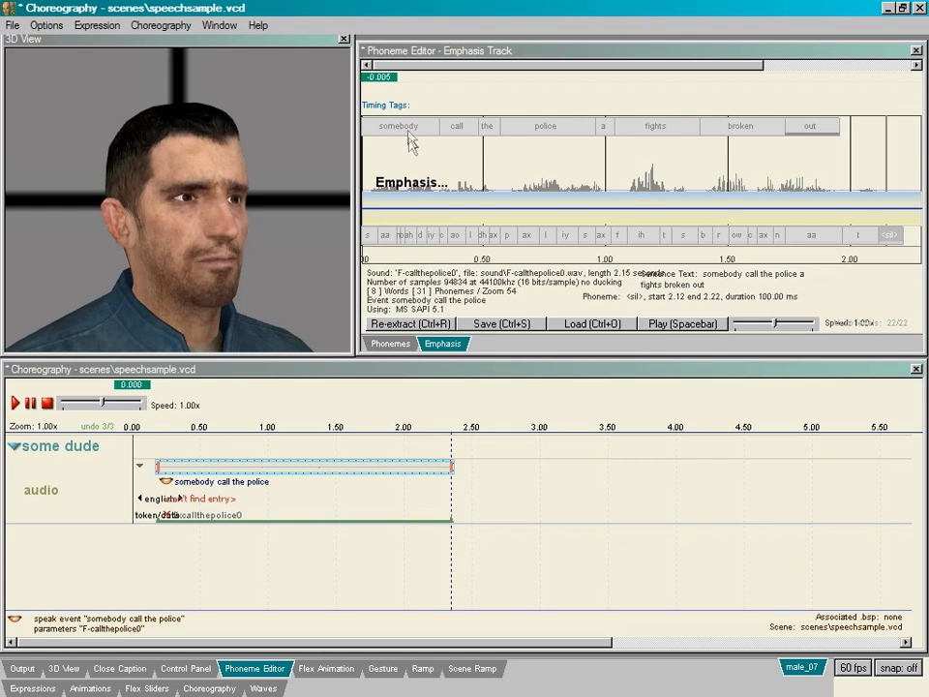
pyautogui.keyDown('ctrl'); pyautogui.click(370, 195); pyautogui.keyUp('ctrl')
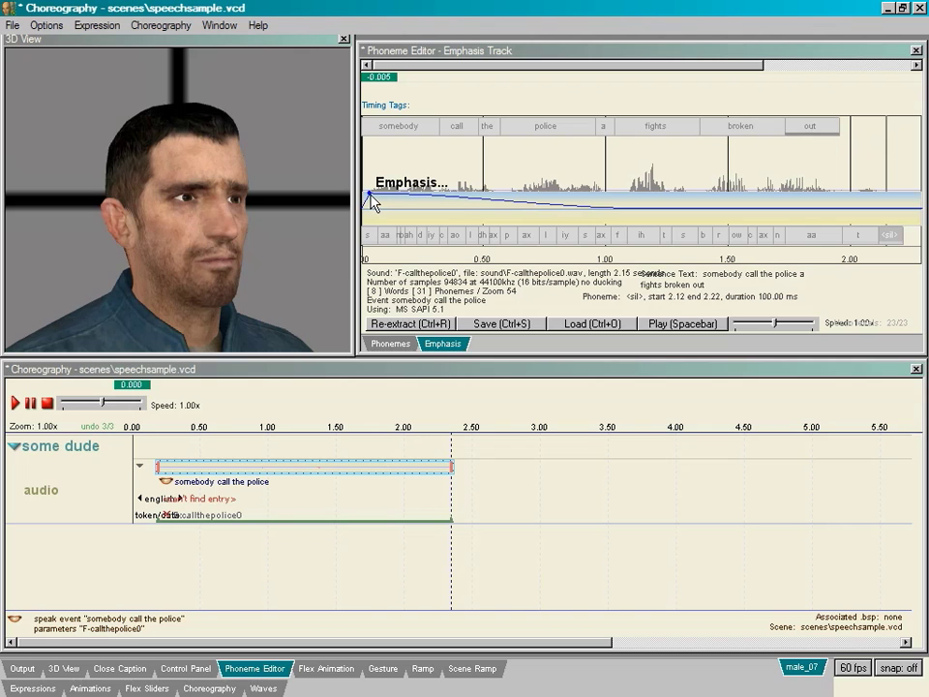
pyautogui.keyDown('ctrl'); pyautogui.click(606, 195); pyautogui.keyUp('ctrl')
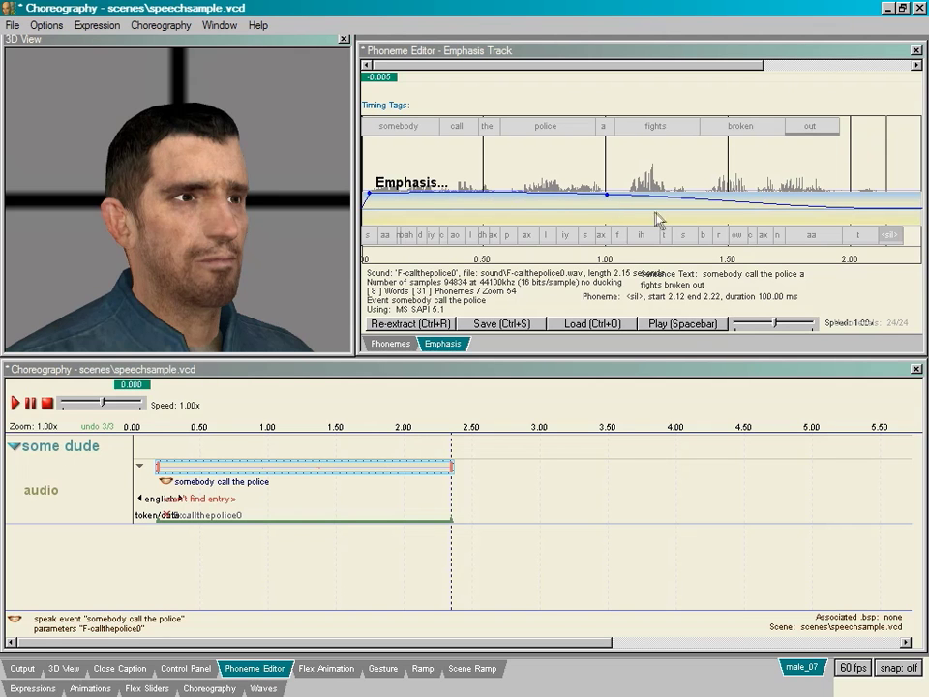
pyautogui.keyDown('ctrl'); pyautogui.click(641, 221); pyautogui.keyUp('ctrl')
pyautogui.keyDown('ctrl'); pyautogui.click(842, 221); pyautogui.keyUp('ctrl')
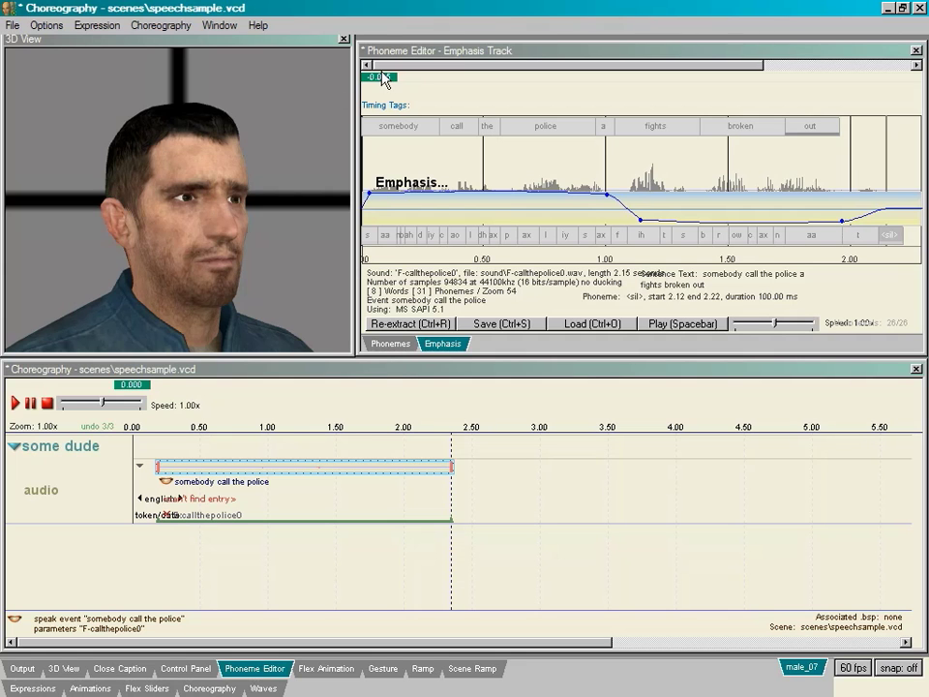
# Step: Play the clip with the emphasis curve, and delete all of the curve's points
pyautogui.click(682, 324)
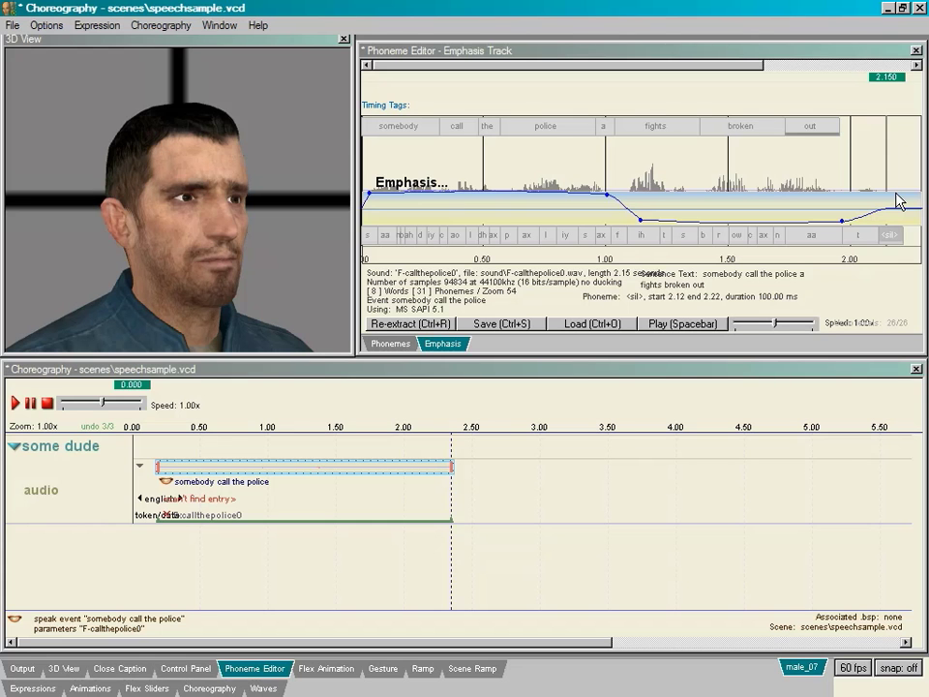
pyautogui.moveTo(895, 192); pyautogui.dragTo(368, 232)
pyautogui.press('Delete')
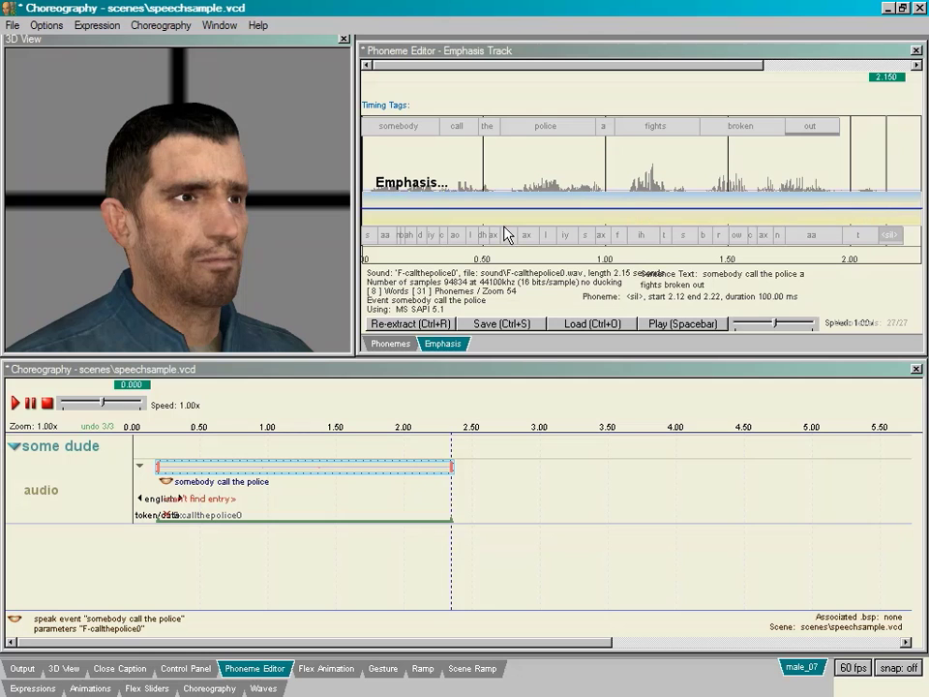
pyautogui.click(405, 345)
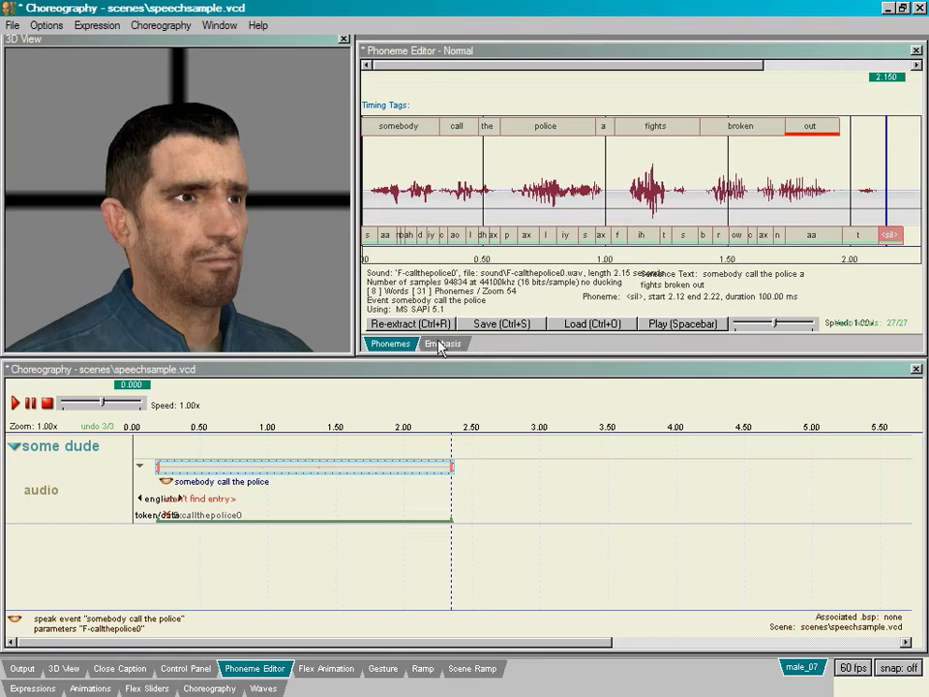
# Step: Save the edited phonemes and export the word data to a text file named sounddata in the sound folder
pyautogui.click(504, 326)
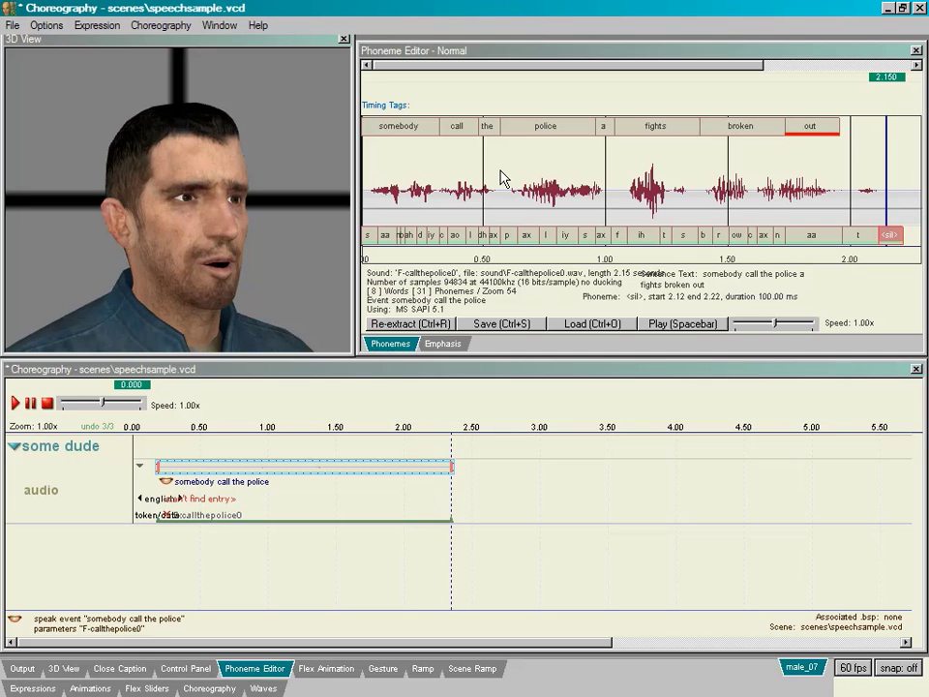
pyautogui.rightClick(508, 181)
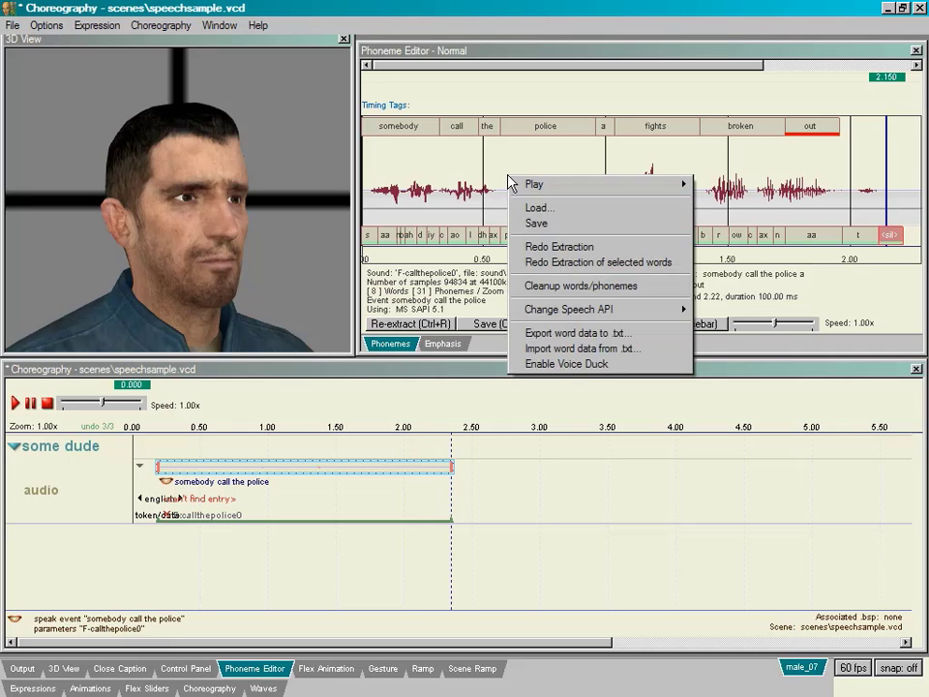
pyautogui.click(639, 346)
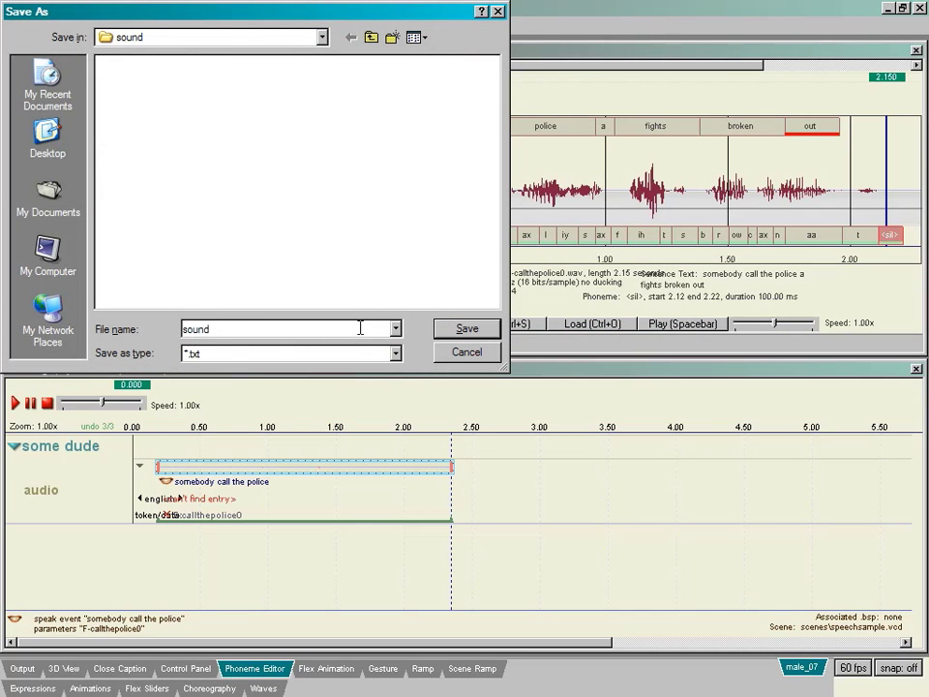
pyautogui.write('sounddata')
pyautogui.click(491, 330)
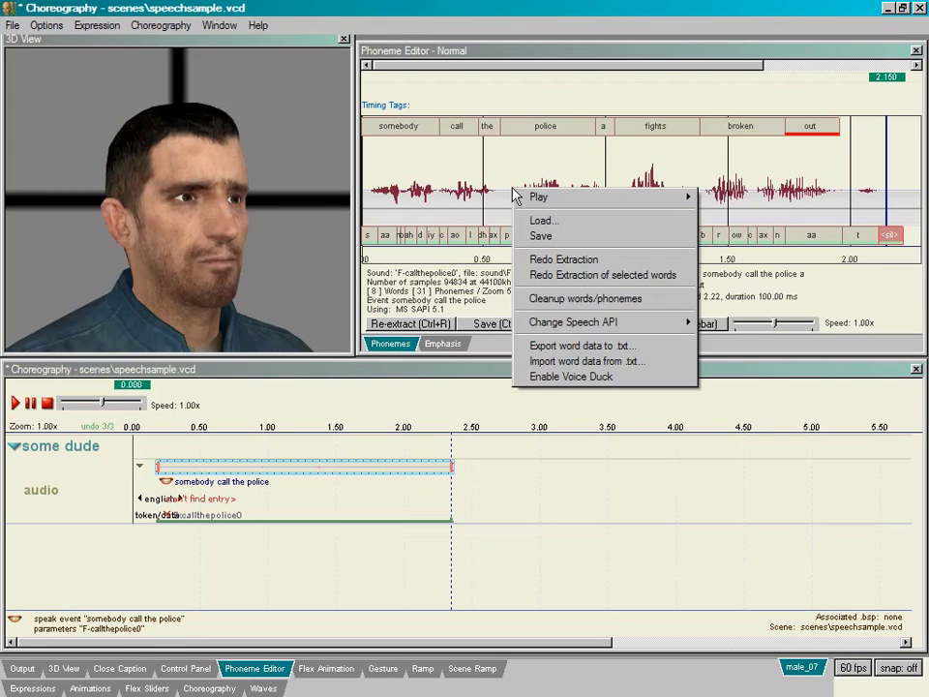
pyautogui.click(586, 360)
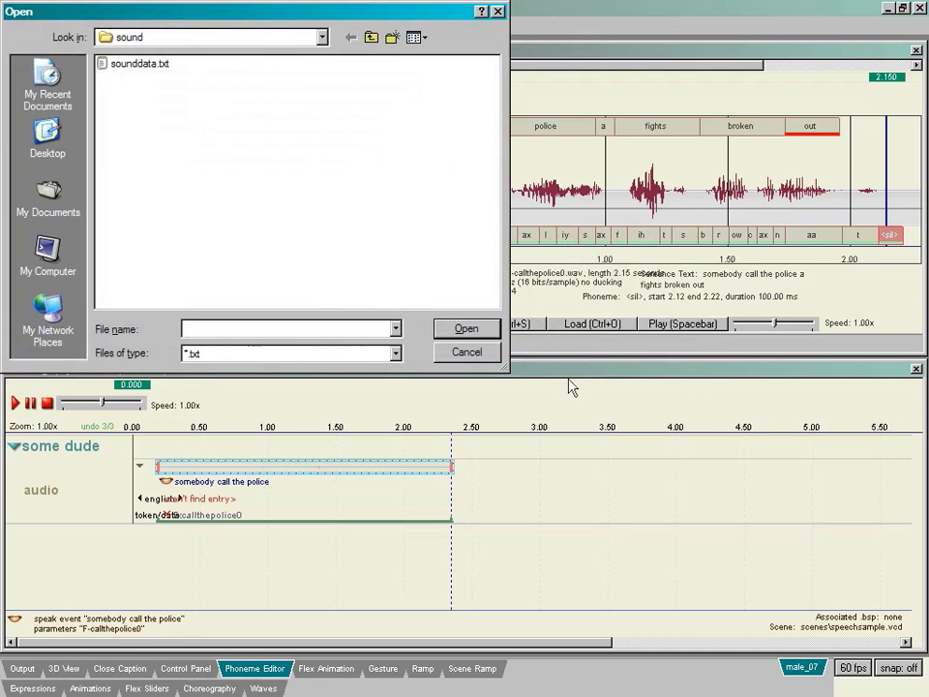
pyautogui.click(145, 65)
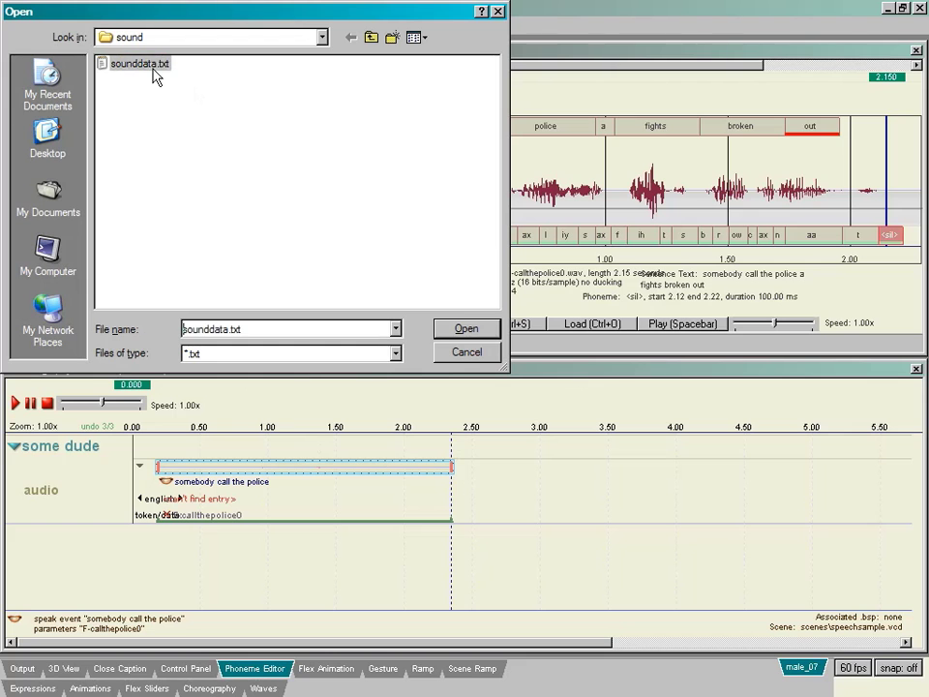
pyautogui.click(495, 354)
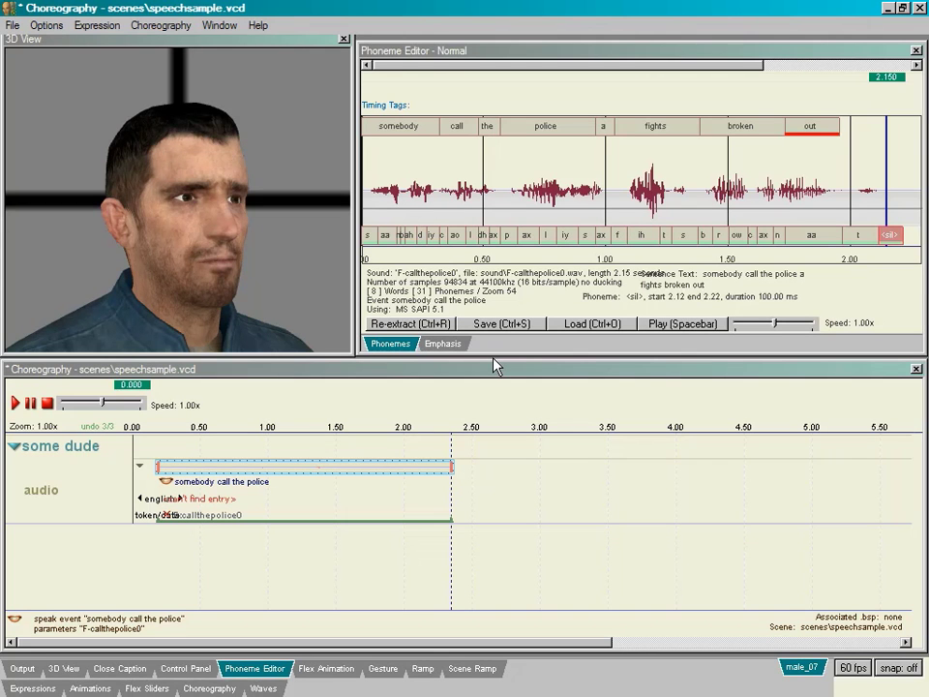
# Step: Save the choreography scene speechsample.vcd
pyautogui.click(158, 25)
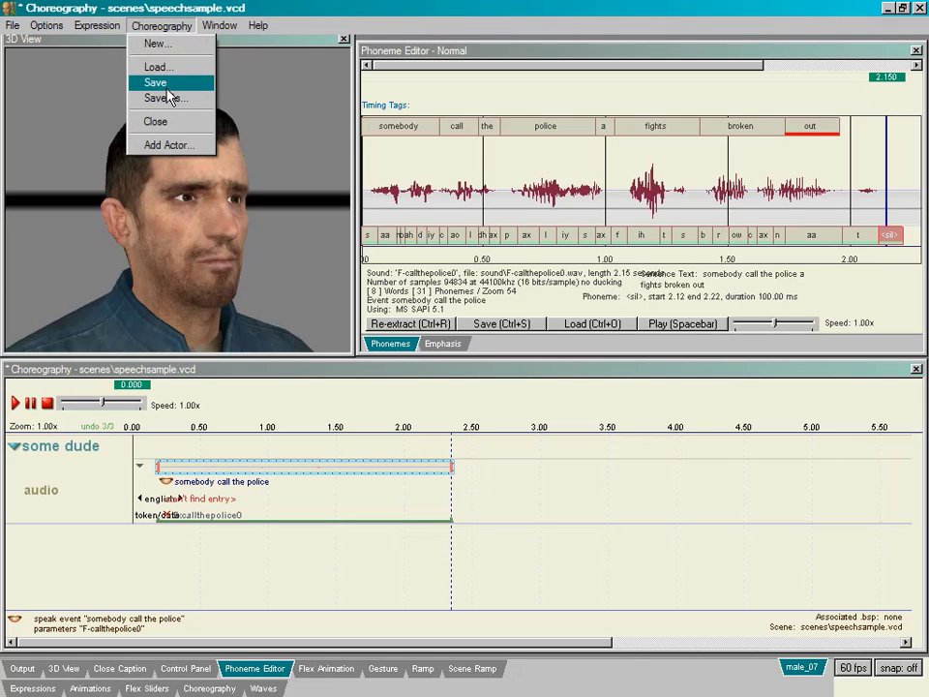
pyautogui.click(167, 86)
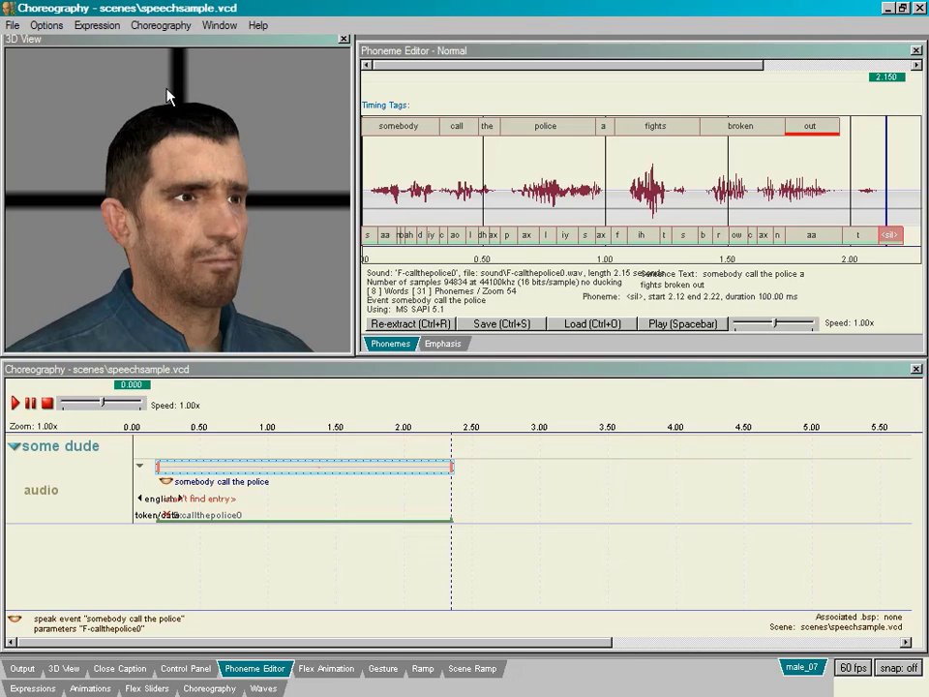